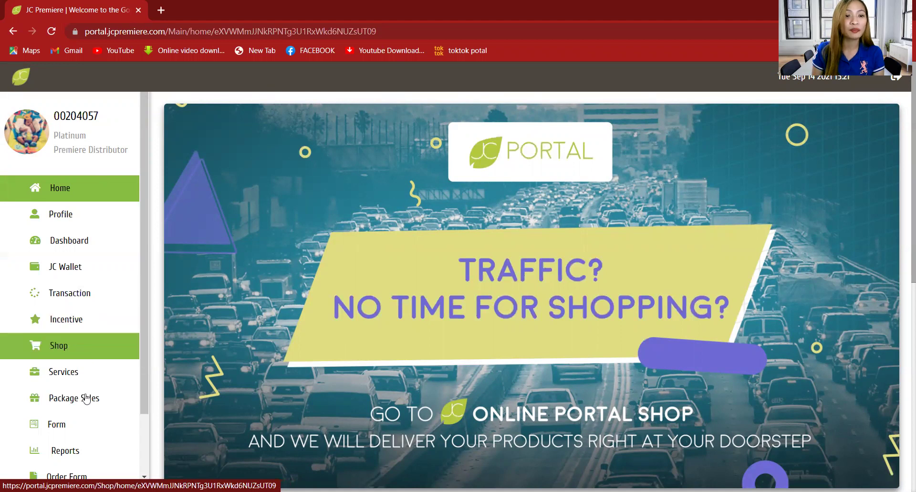
# - Look over the portal's sections and open the main account's profile details
pyautogui.moveTo(143, 397); pyautogui.dragTo(142, 444)
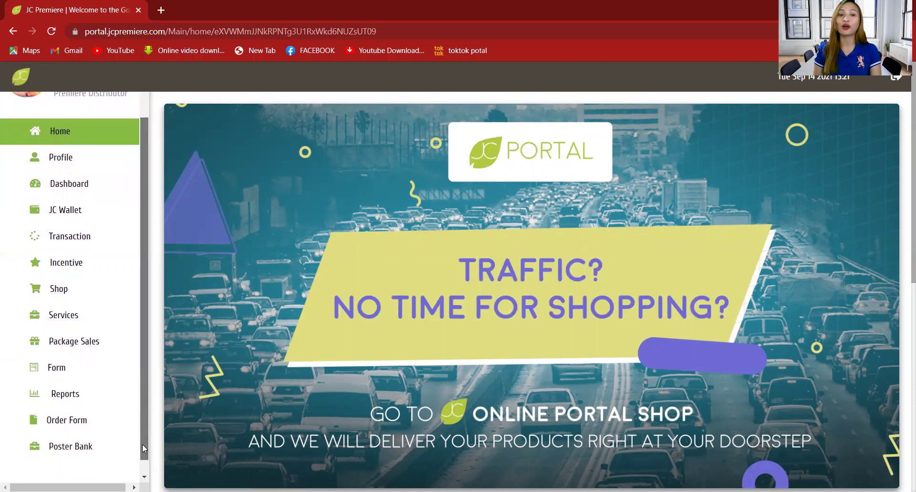
pyautogui.scroll(2, 142, 424)
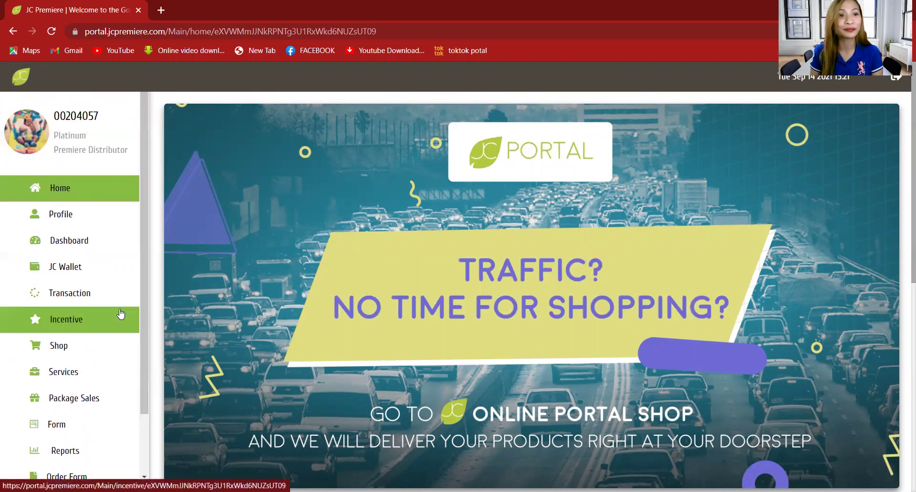
pyautogui.click(91, 226)
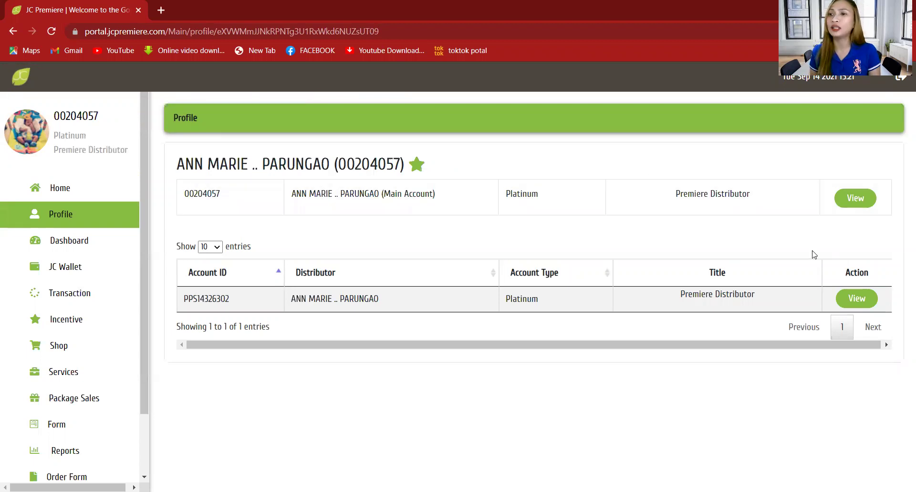
pyautogui.click(854, 201)
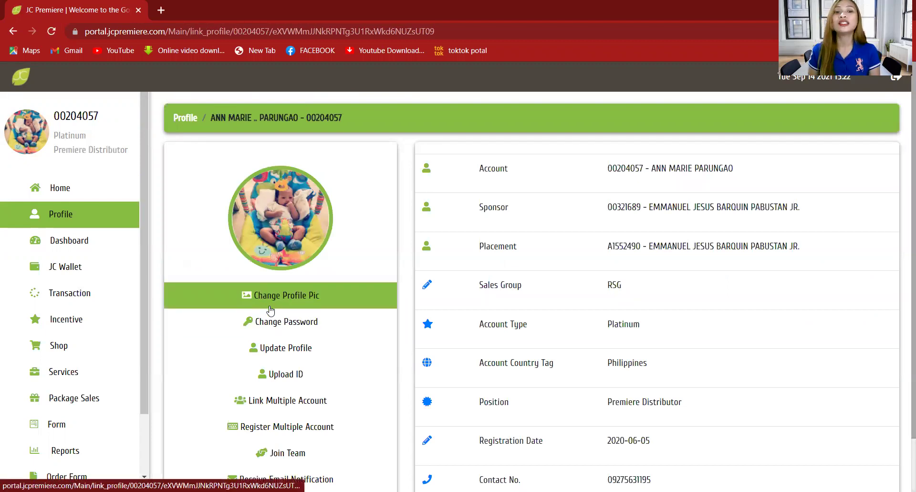
# - View the Update Profile and Link Multiple Account forms without changing anything, and look over the remaining profile options
pyautogui.click(273, 353)
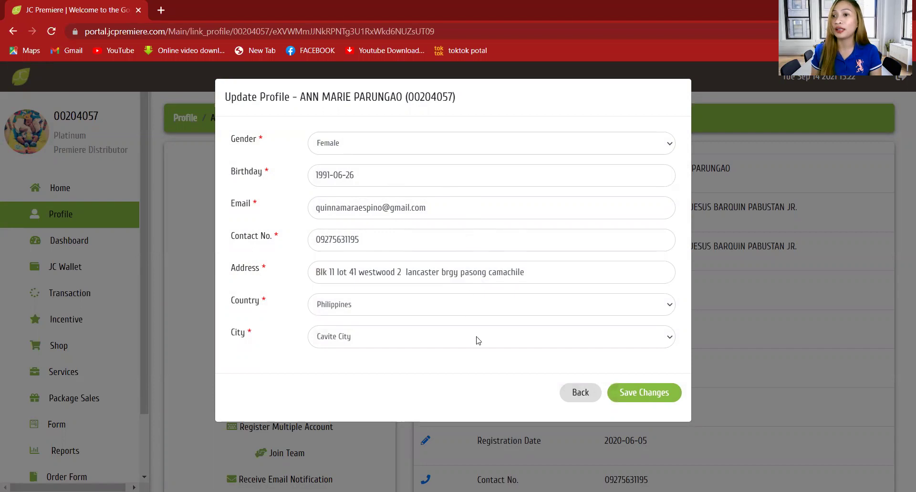
pyautogui.click(599, 394)
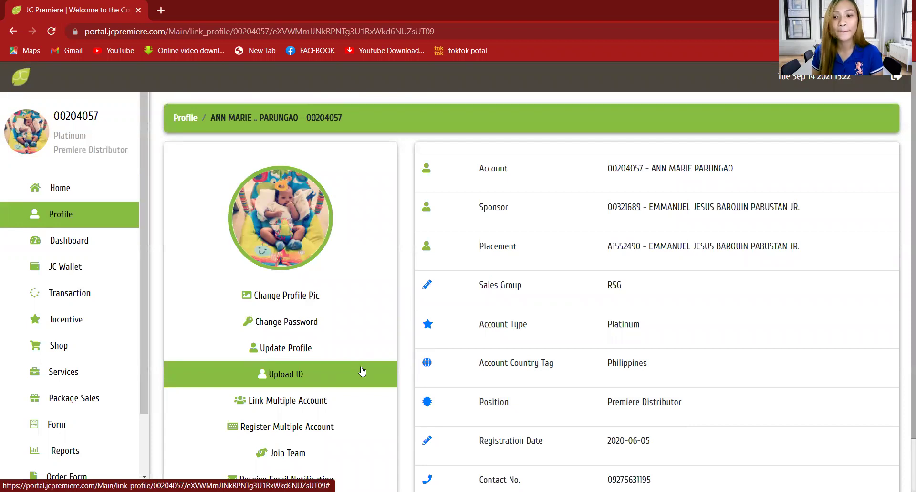
pyautogui.click(373, 402)
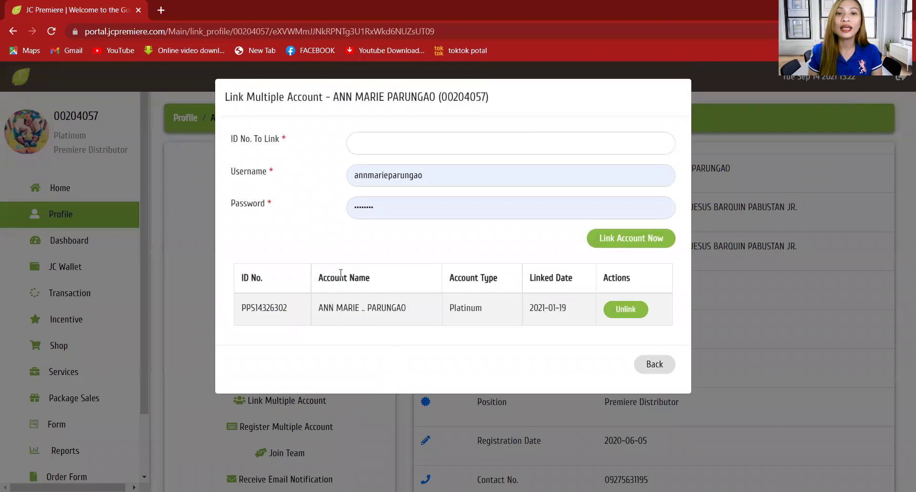
pyautogui.click(357, 136)
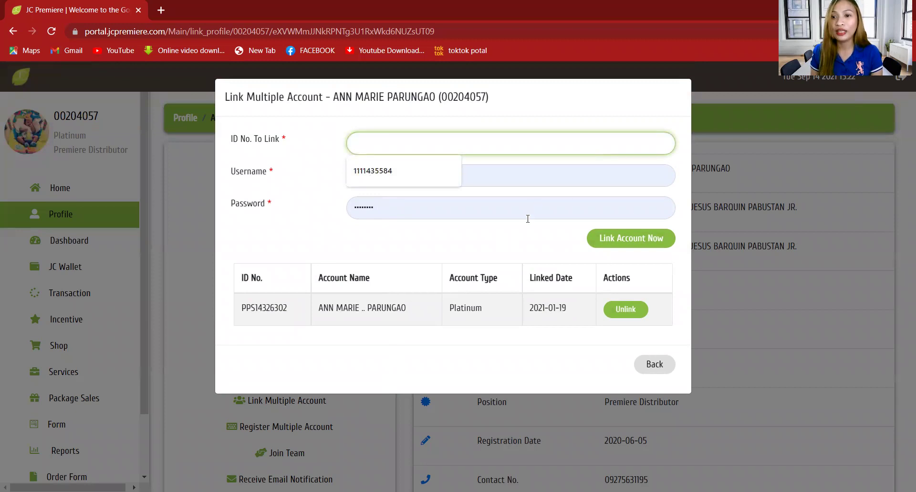
pyautogui.click(650, 367)
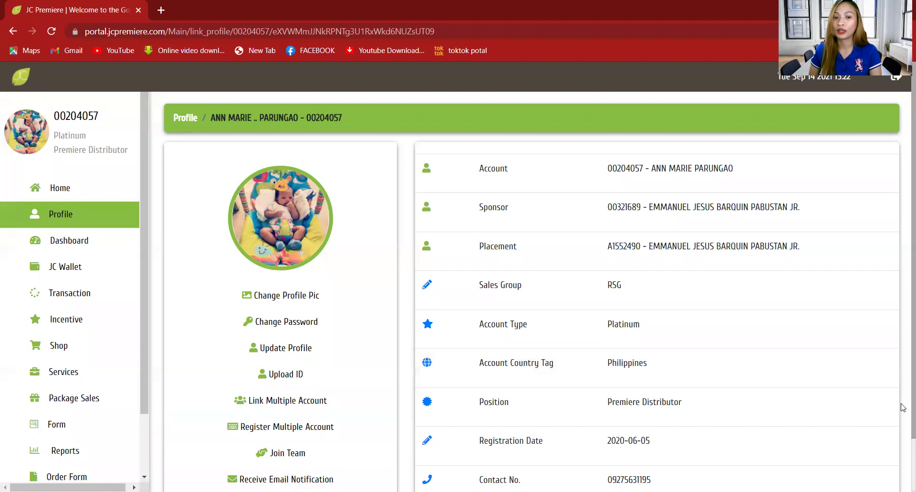
pyautogui.scroll(-2, 903, 406)
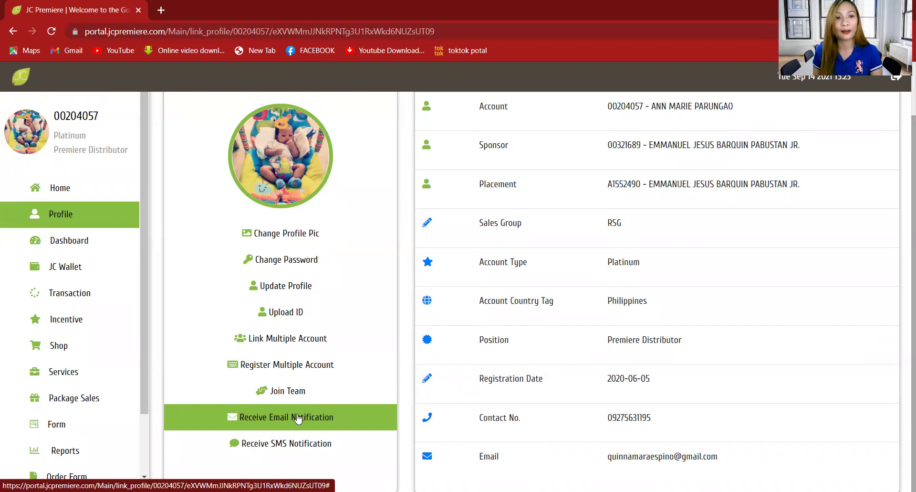
# - Open the main account's dashboard and examine its commissions and the expanded List of All Direct
pyautogui.click(75, 253)
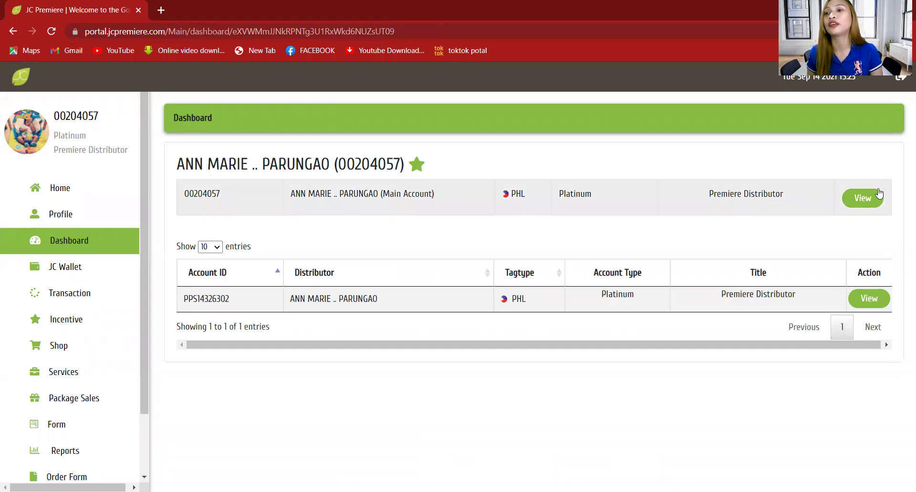
pyautogui.click(875, 206)
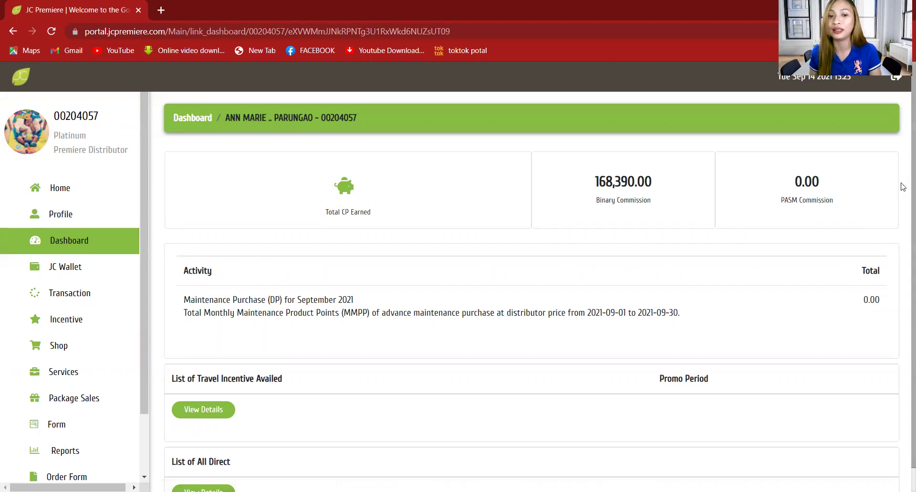
pyautogui.scroll(-1, 903, 185)
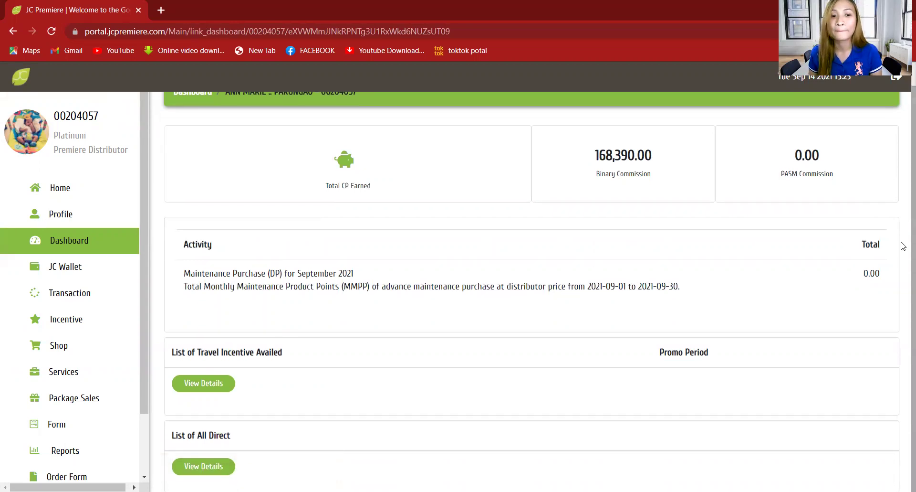
pyautogui.click(202, 466)
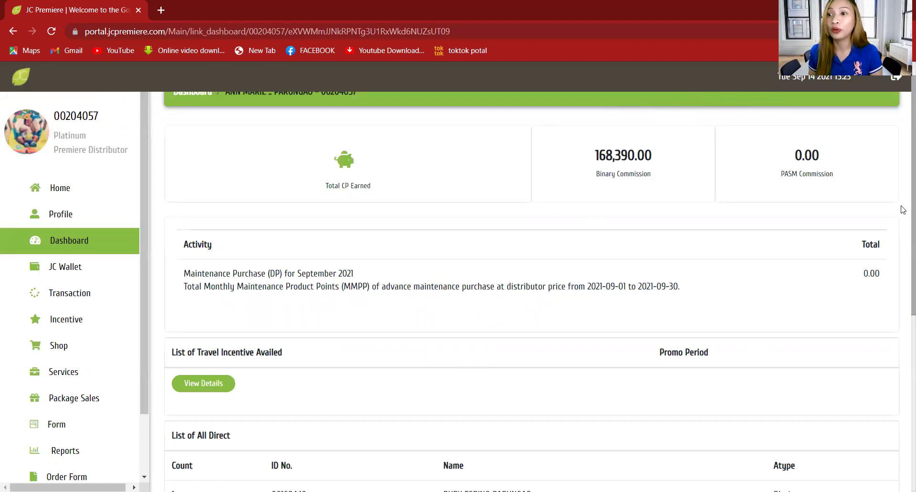
pyautogui.scroll(-4, 901, 296)
pyautogui.scroll(-2, 902, 420)
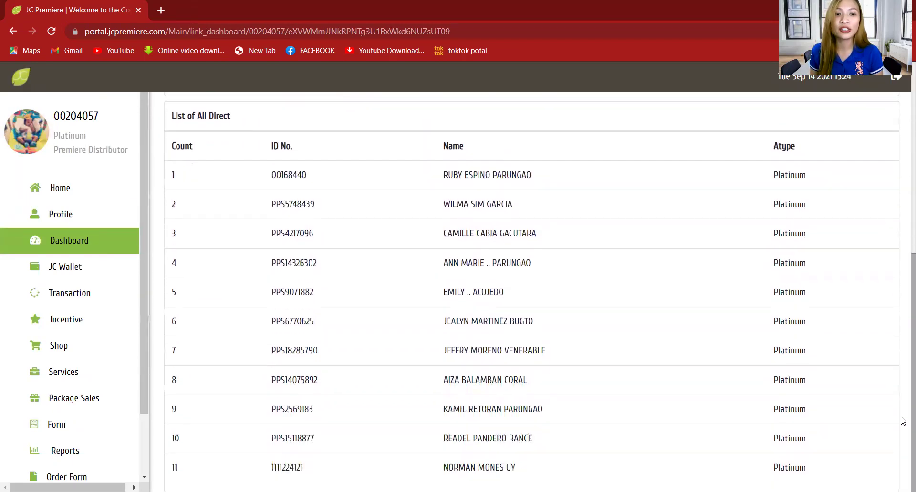
pyautogui.scroll(7, 895, 219)
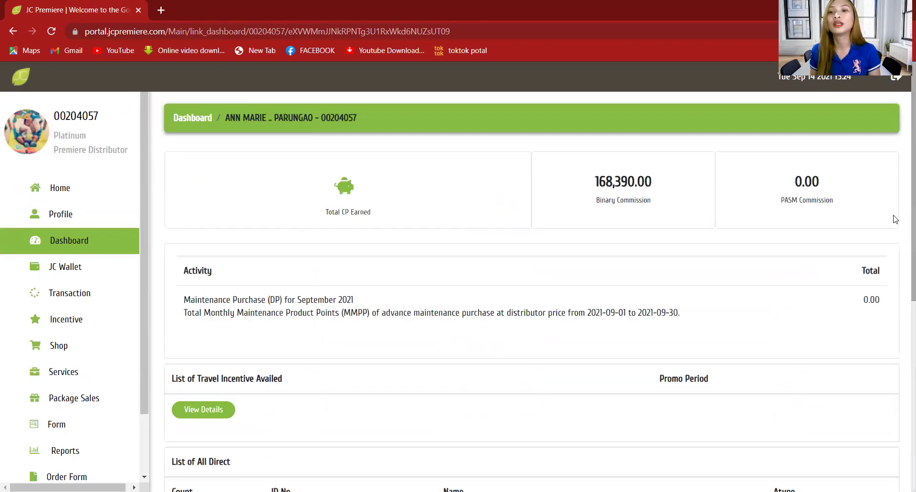
# - View the main account's JCWallet Cash ledger and the account balances in JCWallet PPV
pyautogui.click(106, 262)
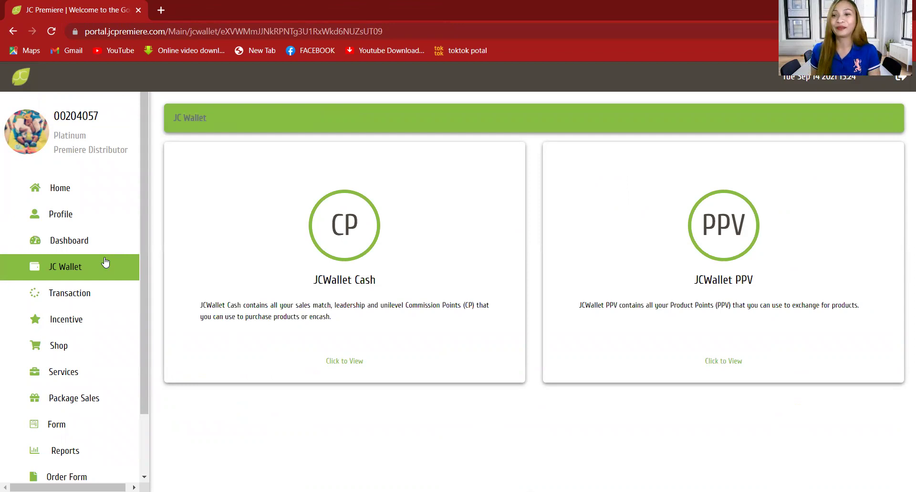
pyautogui.click(119, 345)
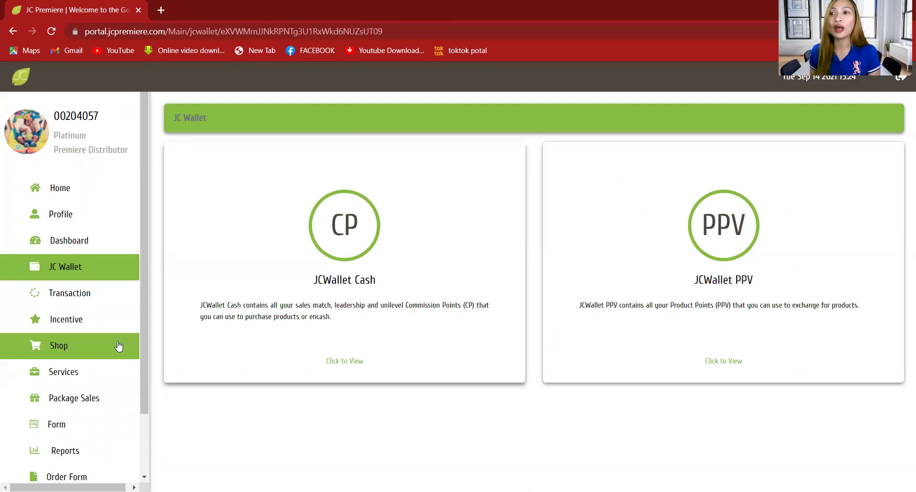
pyautogui.click(414, 316)
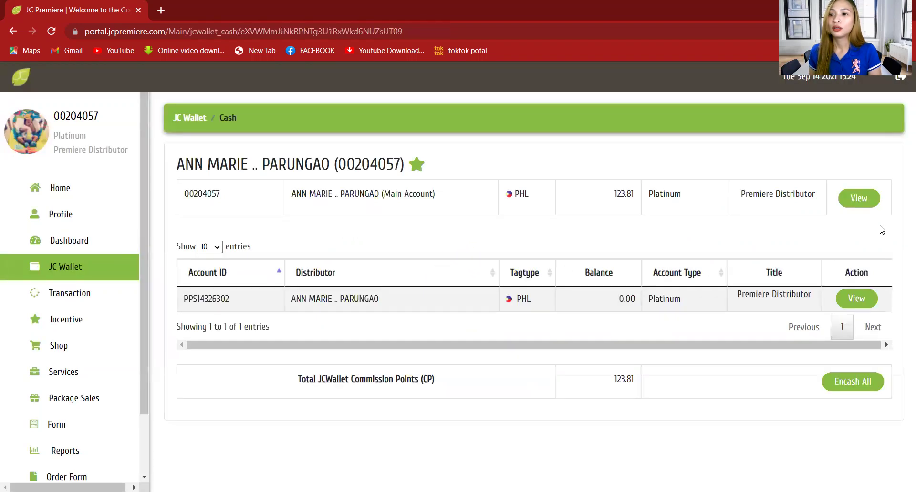
pyautogui.click(864, 201)
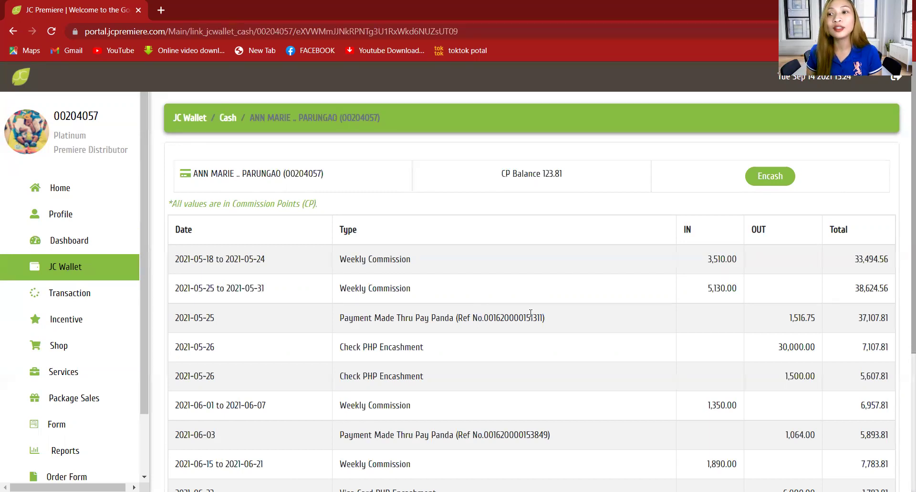
pyautogui.click(88, 277)
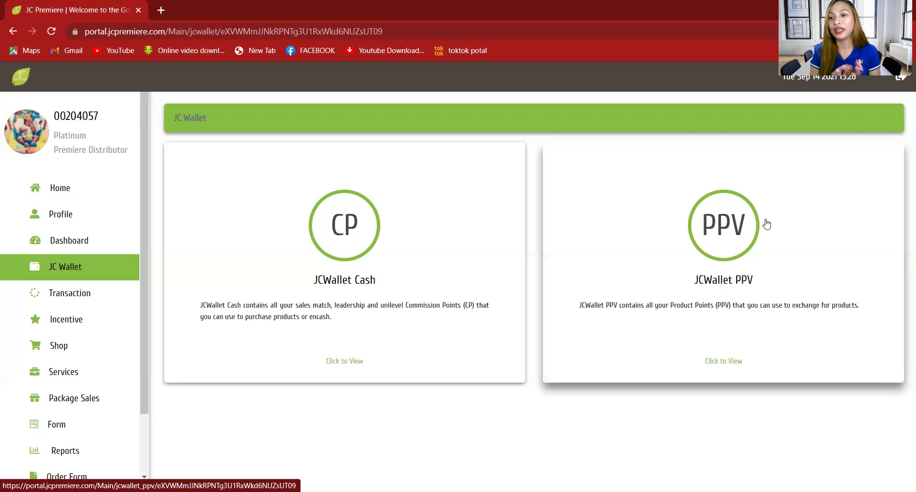
pyautogui.click(738, 317)
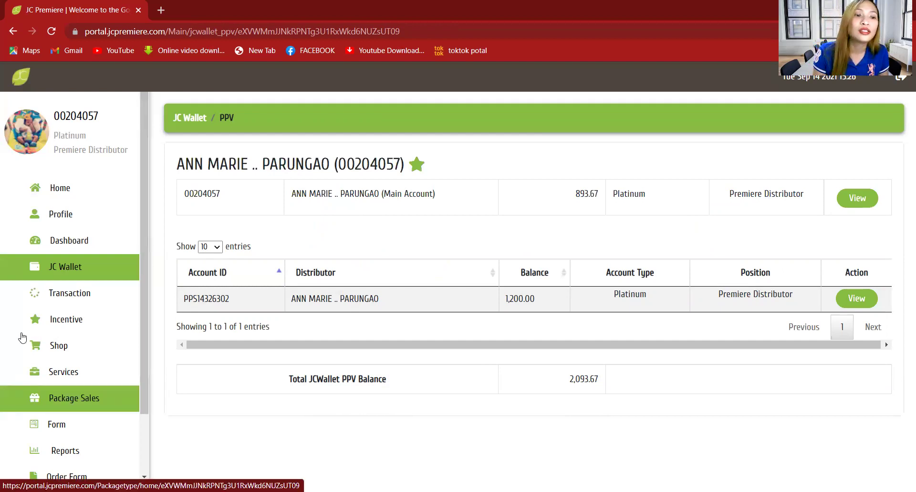
# - Open the main account's Binary Genealogy under Transaction and examine the tree down to its lowest level
pyautogui.click(41, 298)
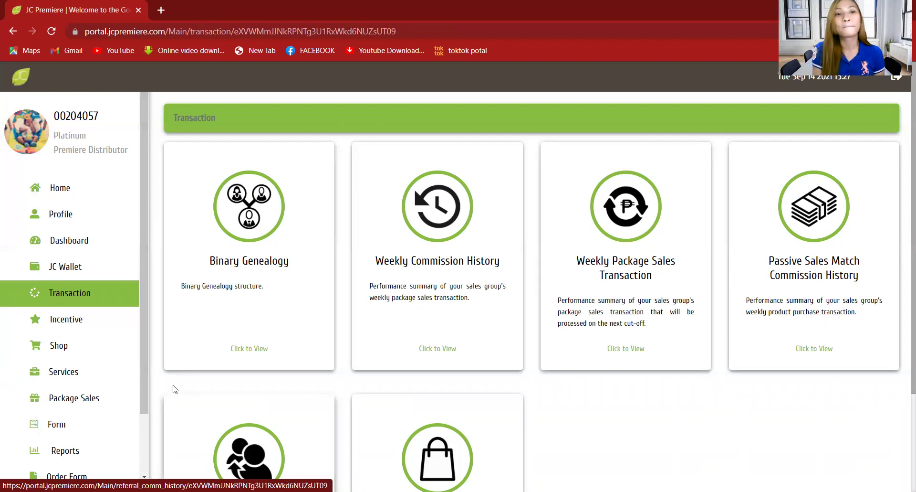
pyautogui.click(258, 358)
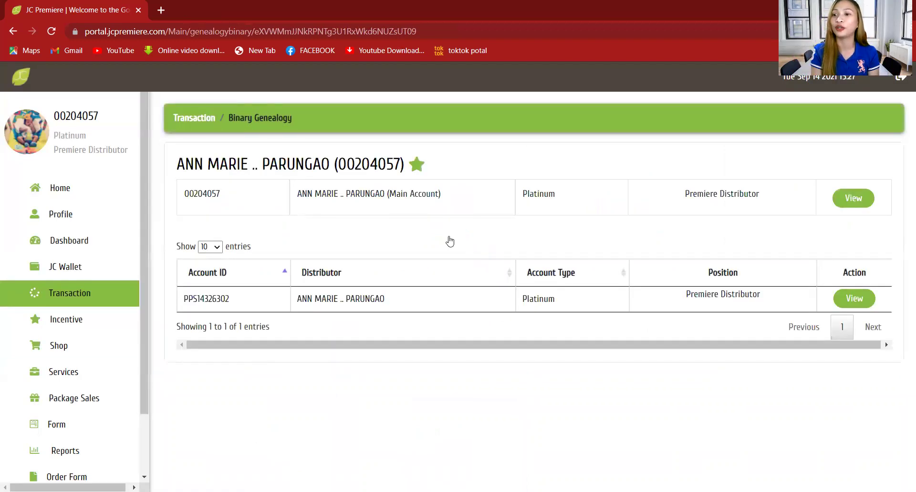
pyautogui.click(859, 206)
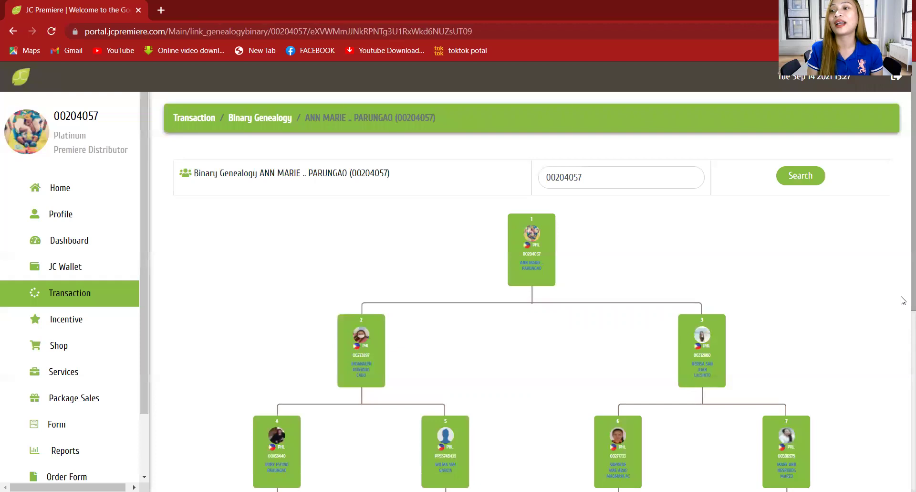
pyautogui.scroll(-5, 901, 307)
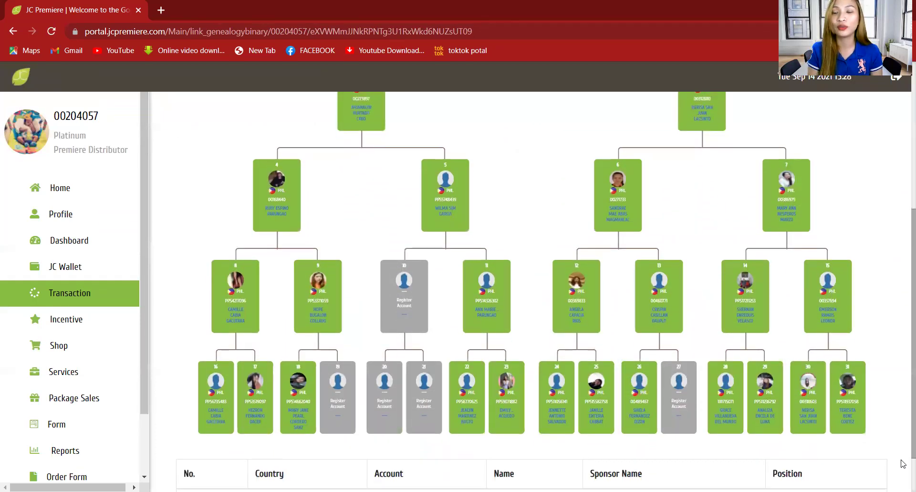
pyautogui.scroll(-1, 903, 463)
pyautogui.scroll(6, 902, 334)
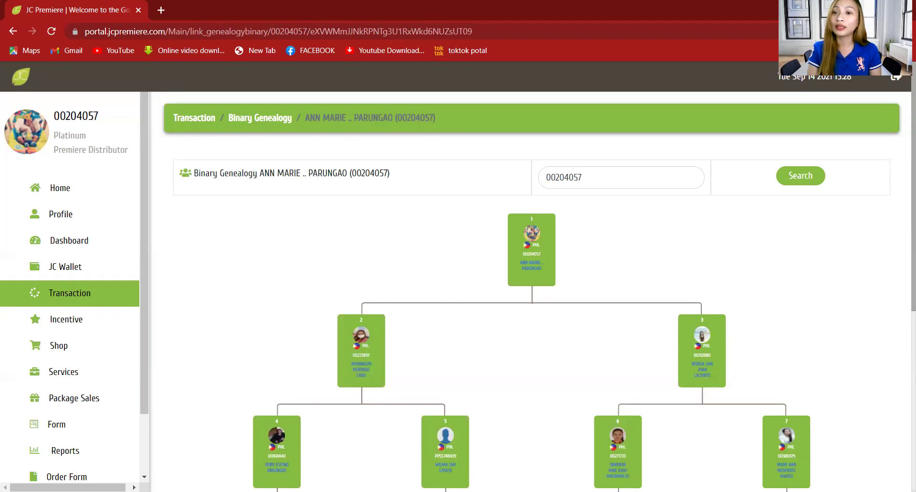
# - Review the main account's Weekly Commission History for 2021-08-31 to 2021-09-06 and return to the Transaction overview
pyautogui.click(106, 294)
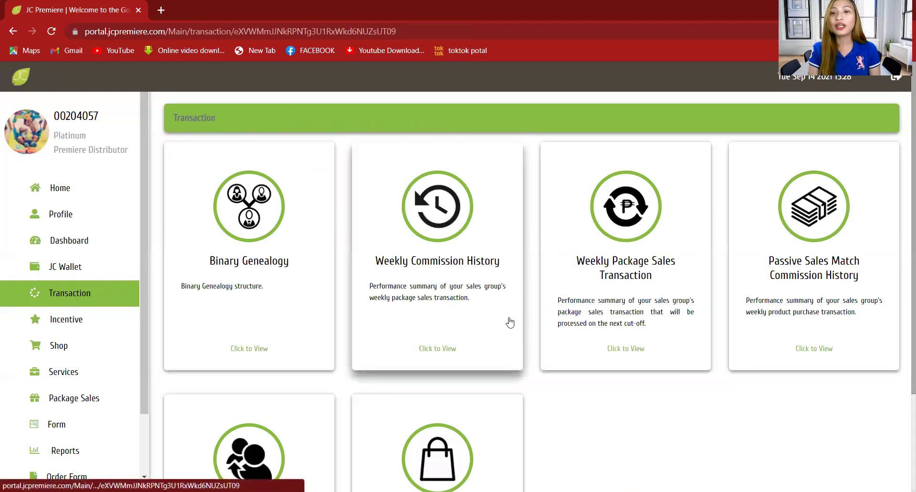
pyautogui.click(487, 316)
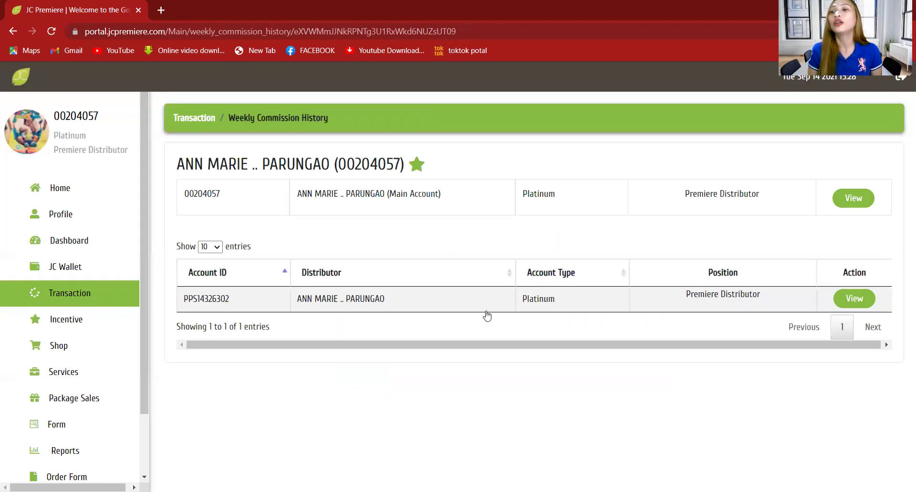
pyautogui.click(856, 197)
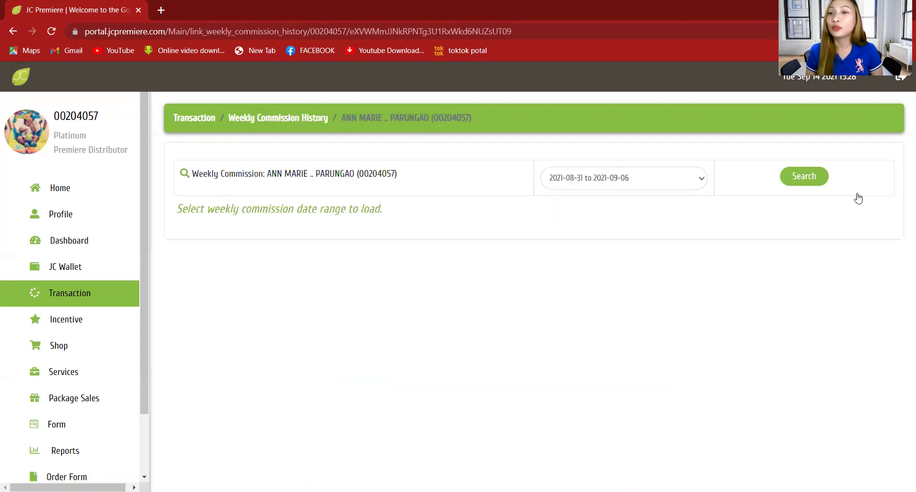
pyautogui.click(803, 174)
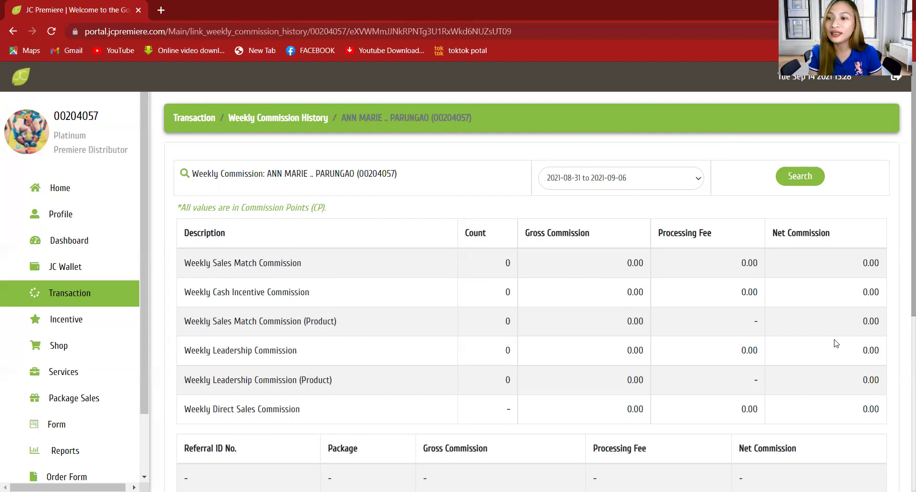
pyautogui.scroll(-3, 903, 306)
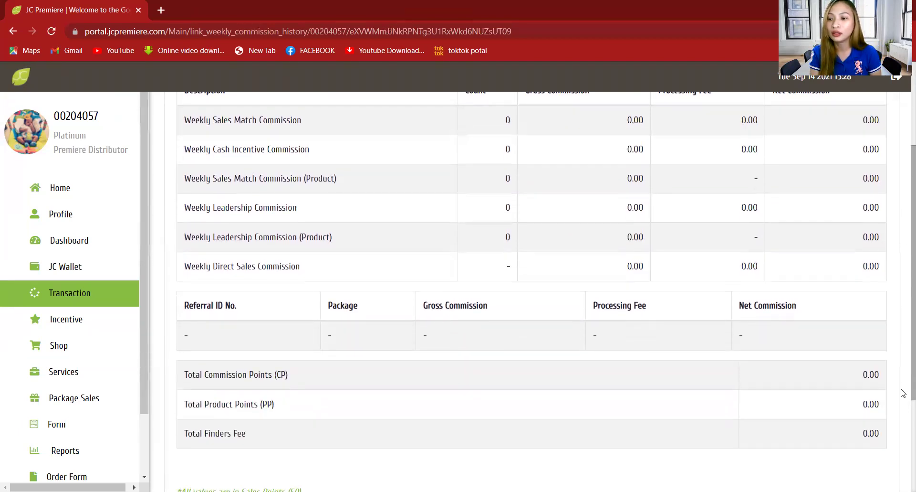
pyautogui.scroll(-1, 903, 393)
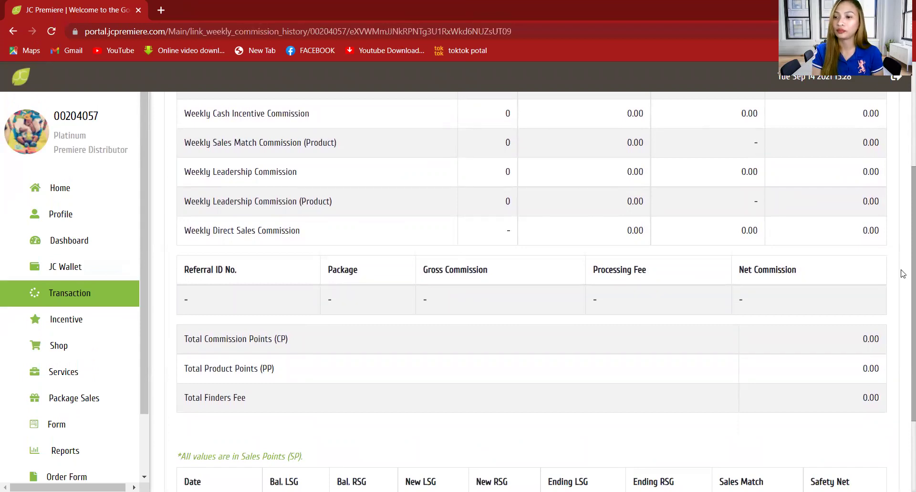
pyautogui.scroll(-3, 903, 273)
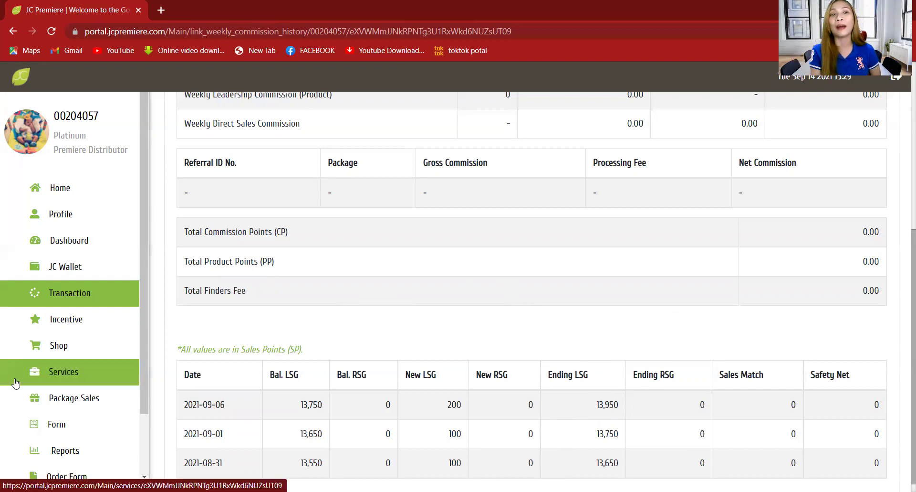
pyautogui.click(98, 293)
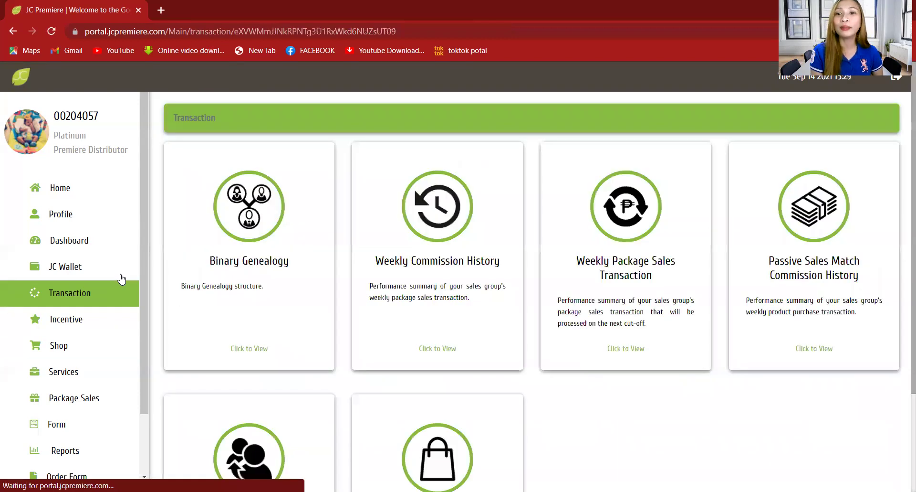
# - Open the main account's Weekly Package Sales Transaction search, review the selectable dates, and return to the Transaction overview
pyautogui.click(605, 289)
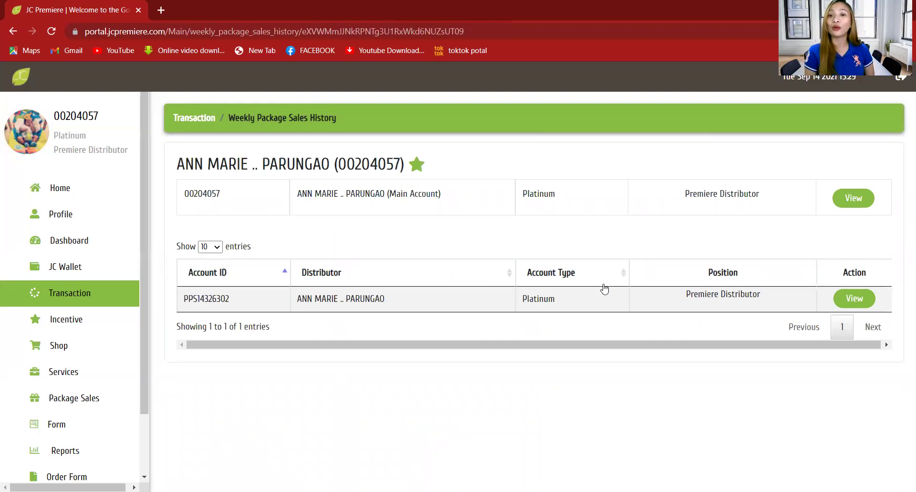
pyautogui.click(868, 200)
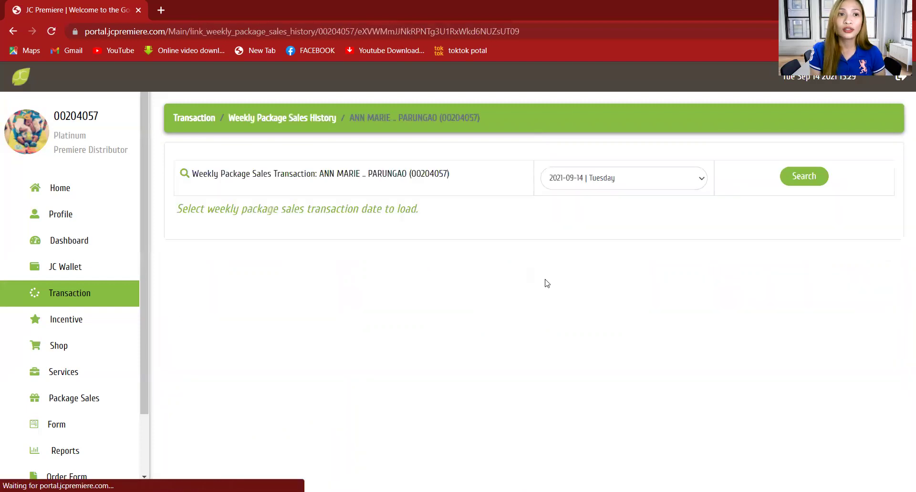
pyautogui.click(689, 184)
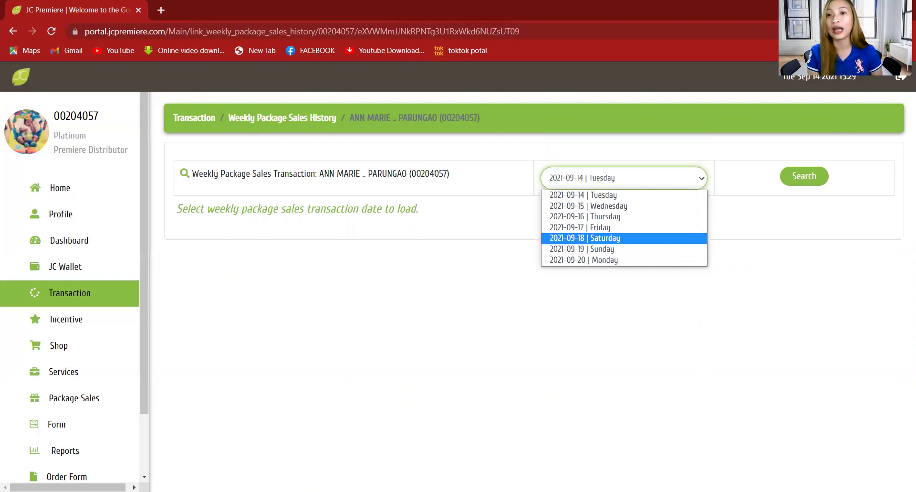
pyautogui.press('Escape')
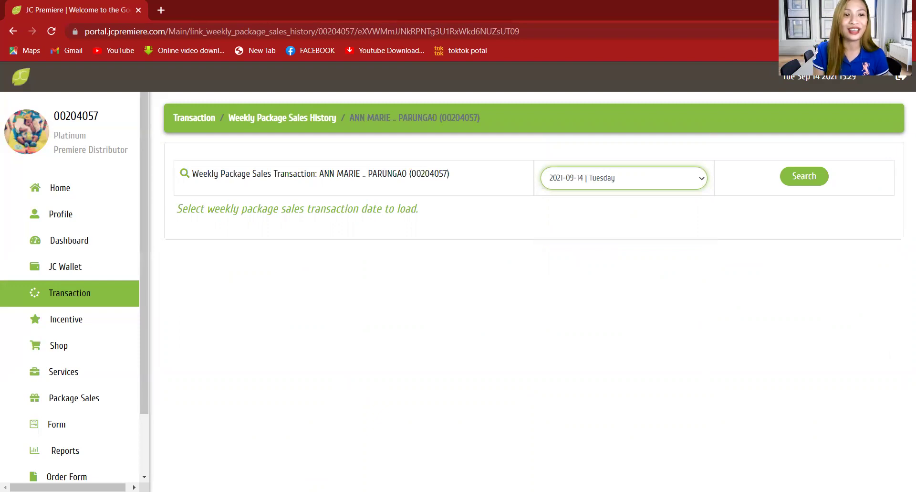
pyautogui.click(82, 302)
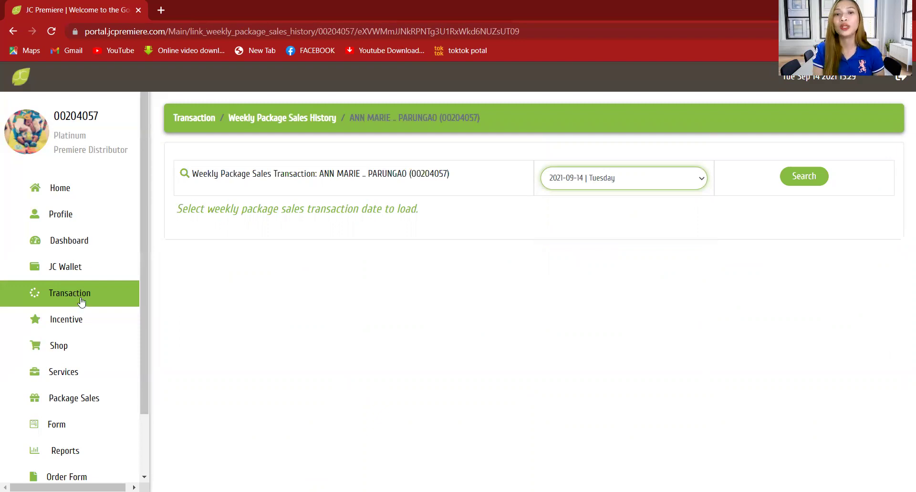
# - View the account lists in Passive Sales Match Commission History and Referral Commission History under Transaction
pyautogui.click(741, 317)
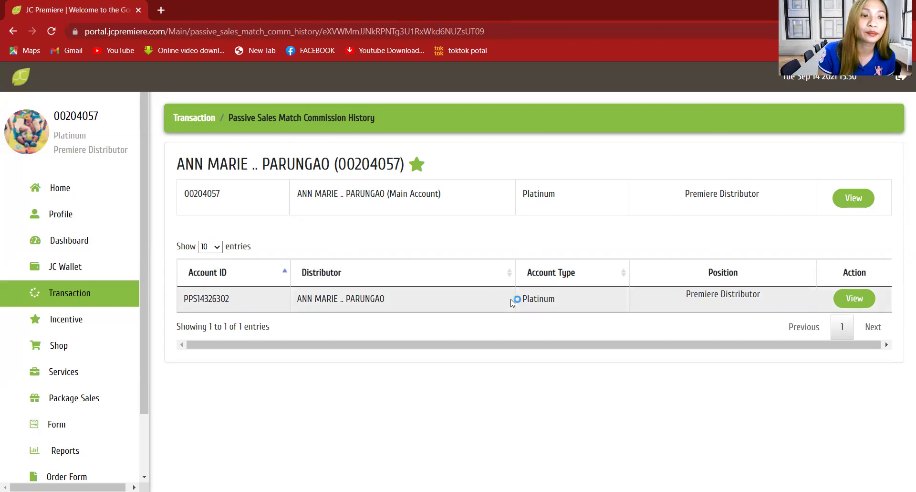
pyautogui.click(105, 308)
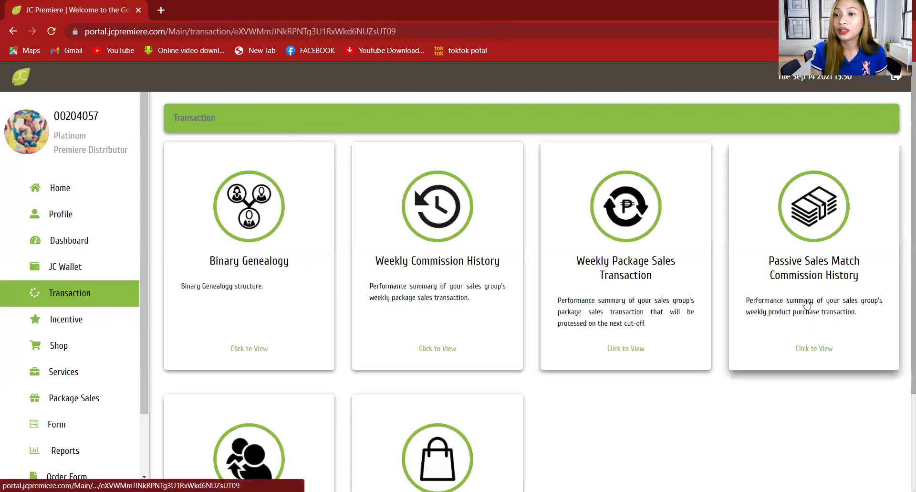
pyautogui.click(258, 440)
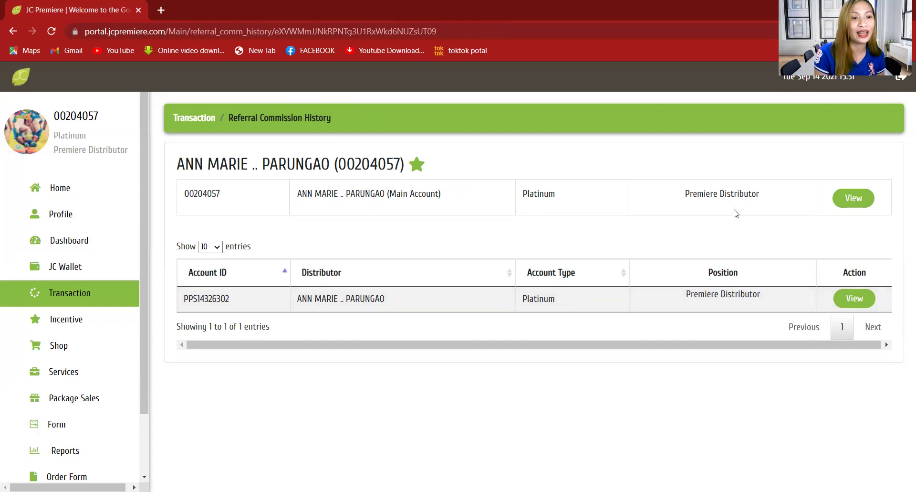
pyautogui.click(131, 349)
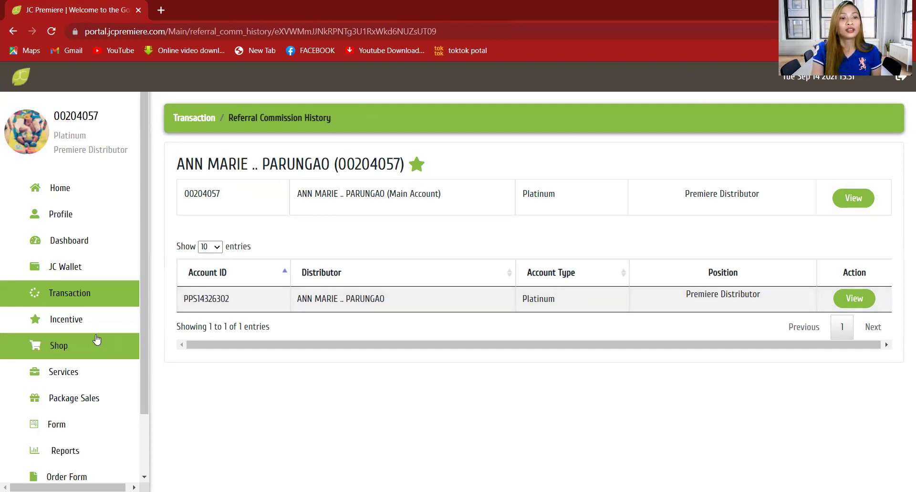
pyautogui.click(89, 308)
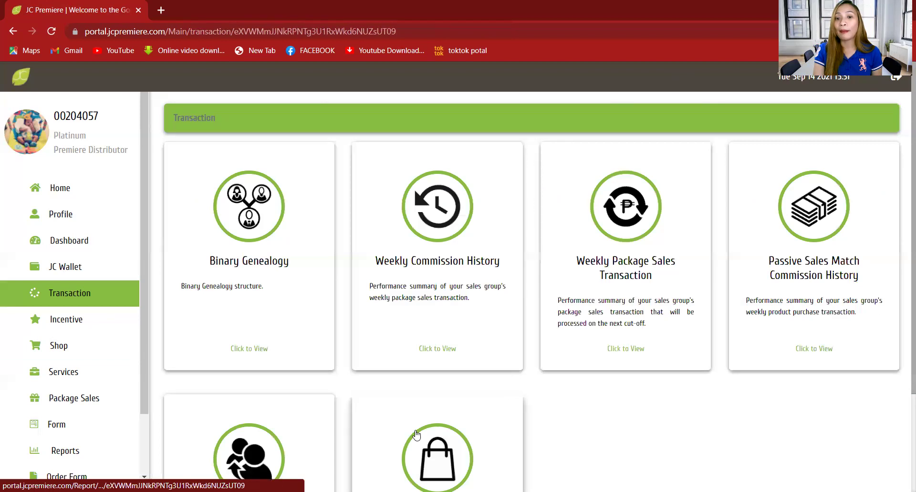
# - View the Shop Link Transaction History account list and the Incentive overview
pyautogui.click(497, 427)
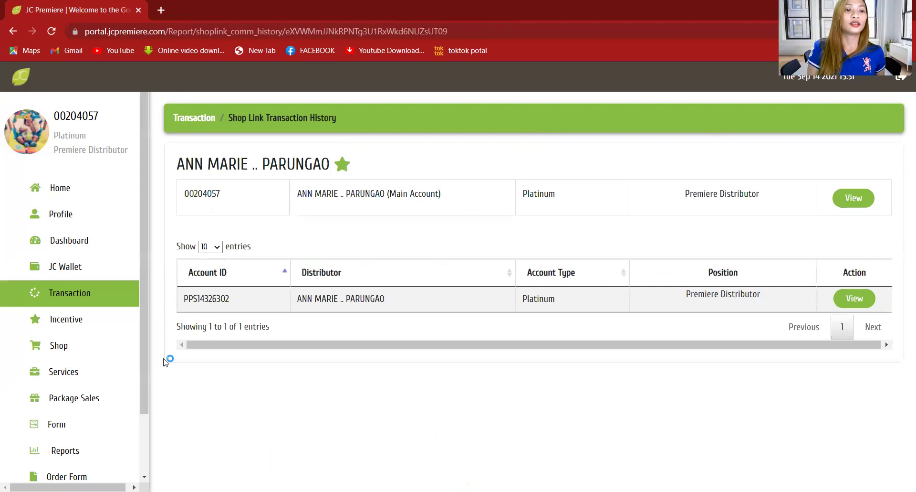
pyautogui.click(32, 332)
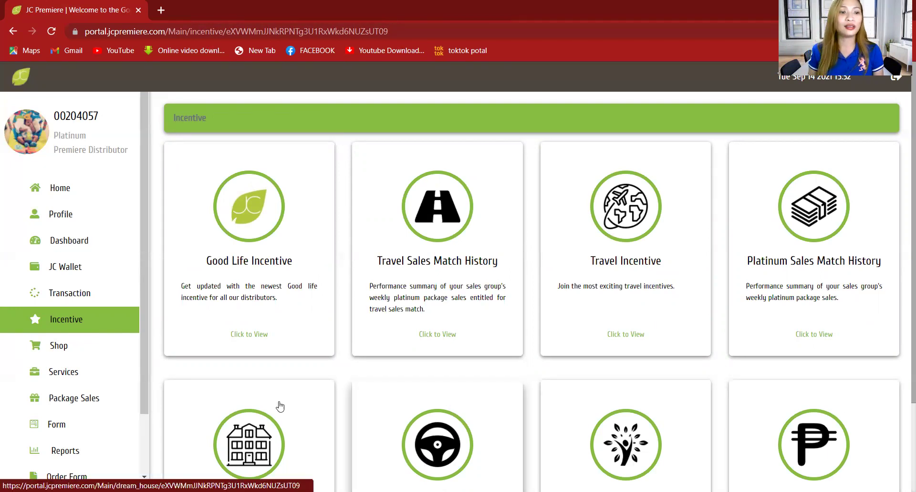
# - Open JC Shop and start an order for the main account to view the Regular Order and PPV Order transaction types
pyautogui.click(115, 354)
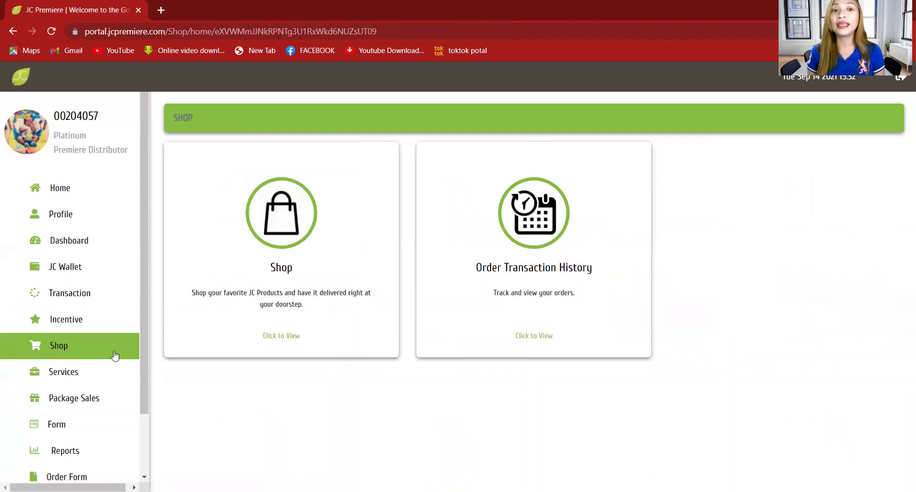
pyautogui.click(266, 245)
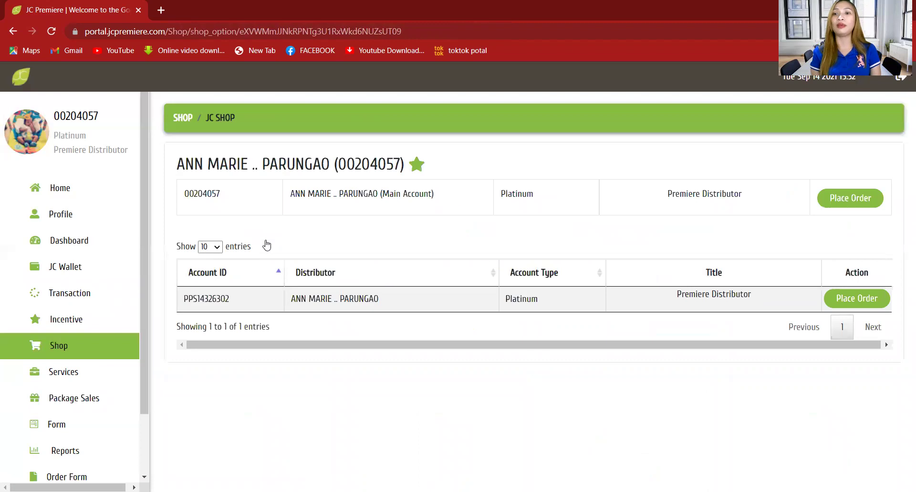
pyautogui.click(842, 205)
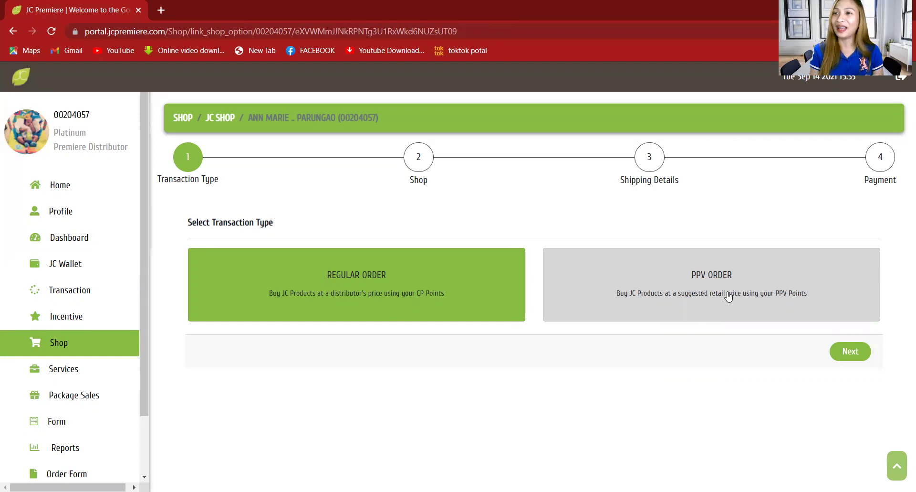
# - View the Business Card Generator and the Points Calculator under Services
pyautogui.click(71, 380)
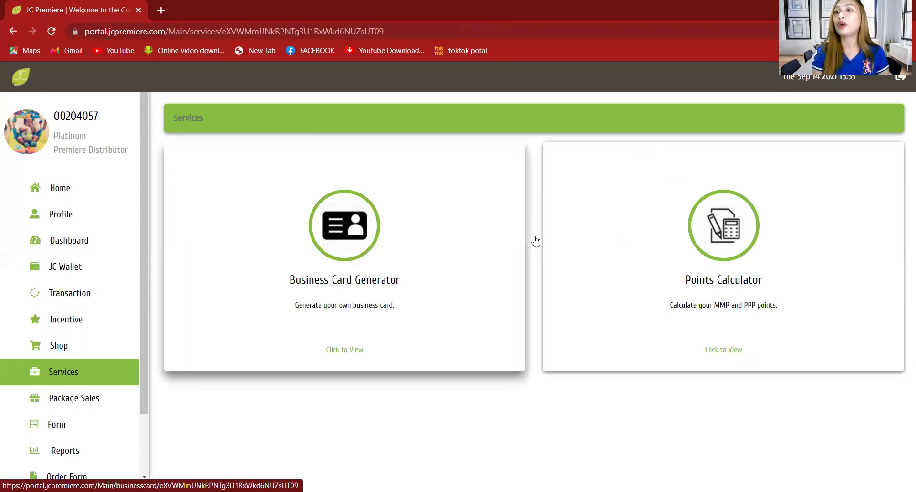
pyautogui.click(407, 247)
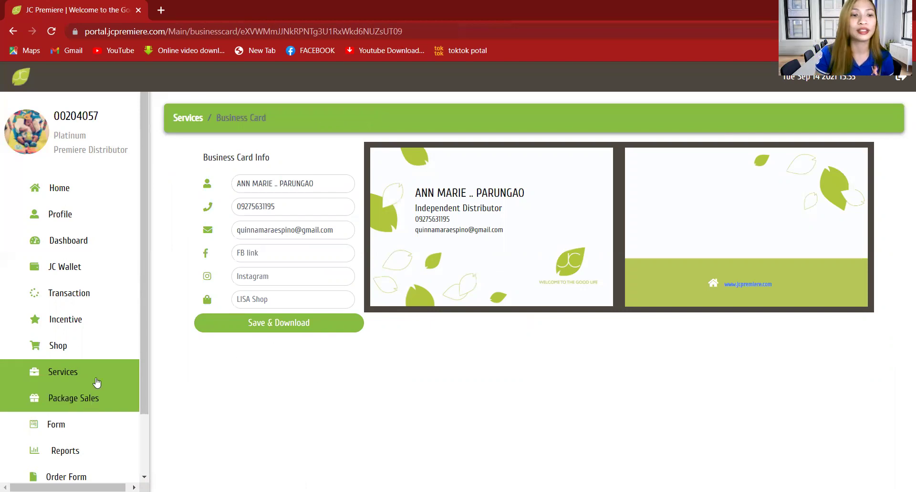
pyautogui.click(112, 370)
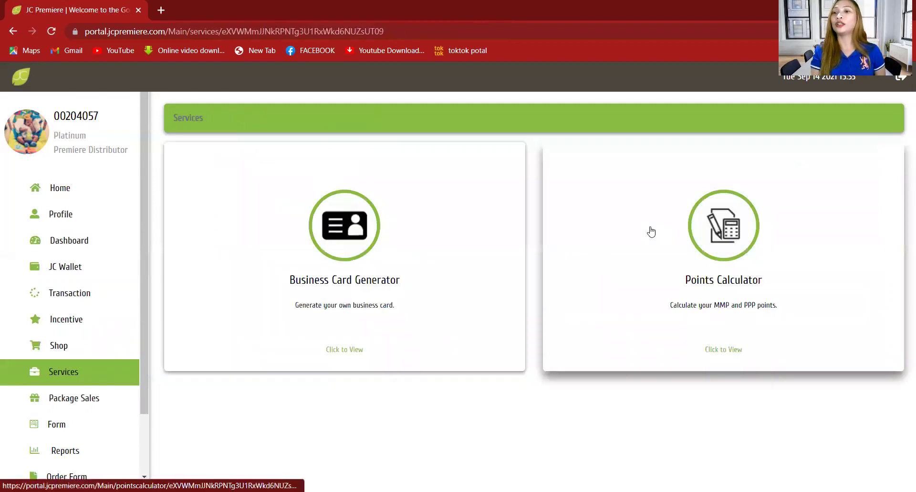
pyautogui.click(708, 221)
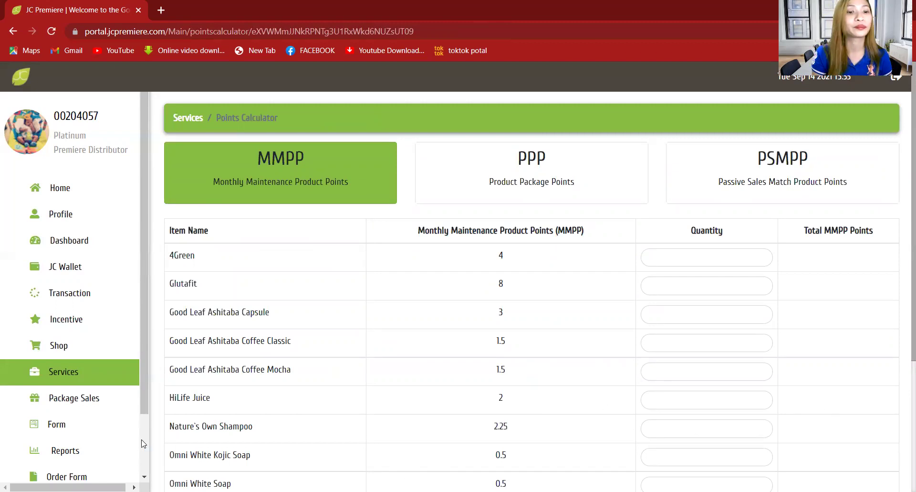
# - Start a package sale for the main account with 1 toktok Platinum Account (Cash is King) and proceed to the package details
pyautogui.click(106, 403)
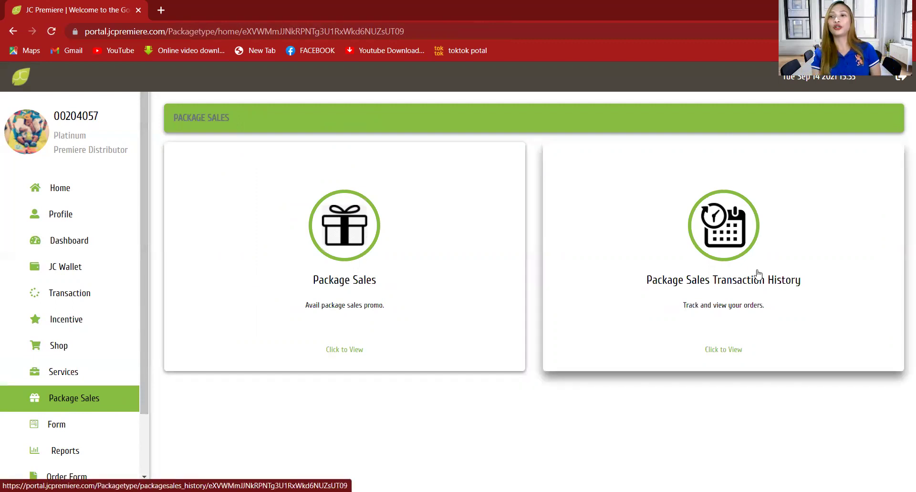
pyautogui.click(439, 341)
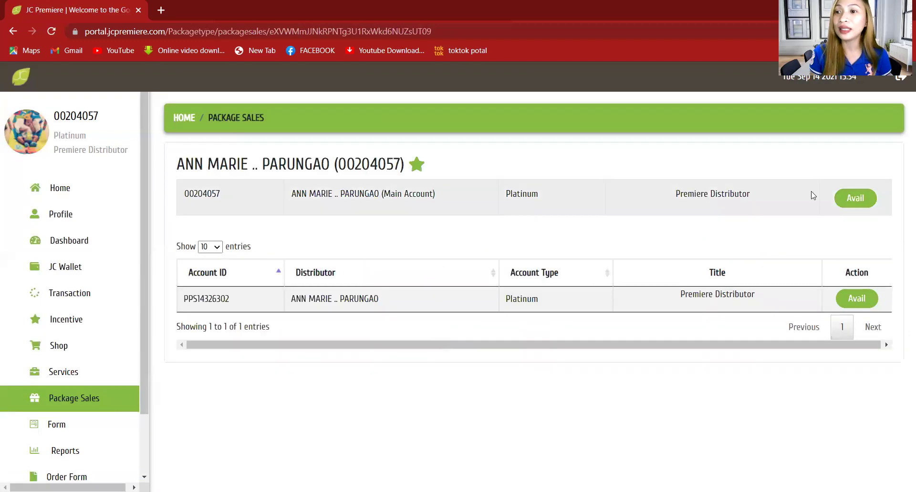
pyautogui.click(858, 196)
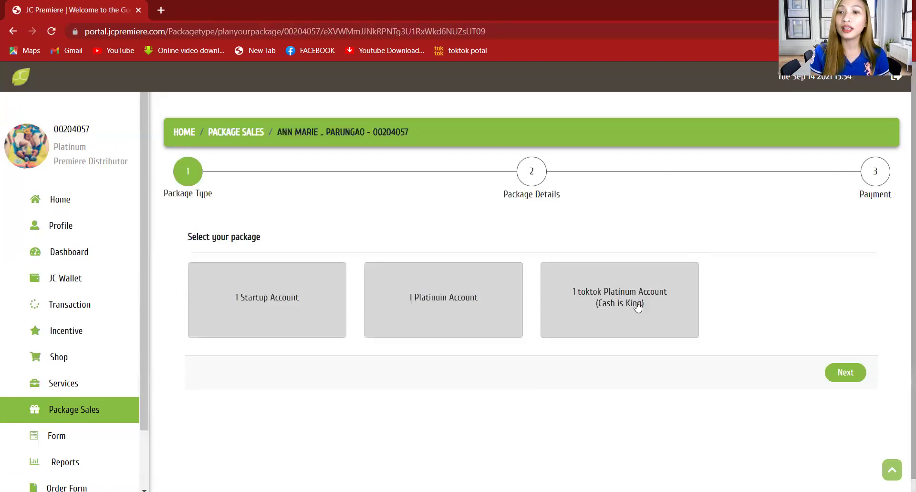
pyautogui.click(638, 307)
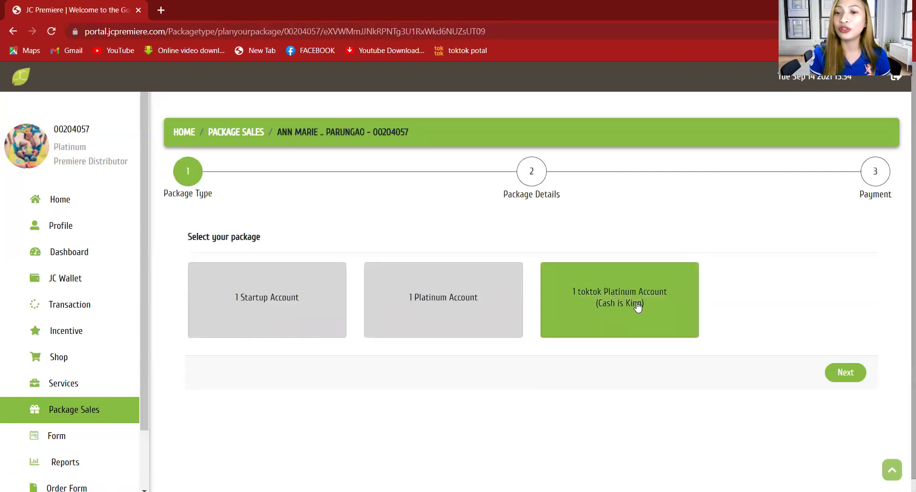
pyautogui.click(843, 372)
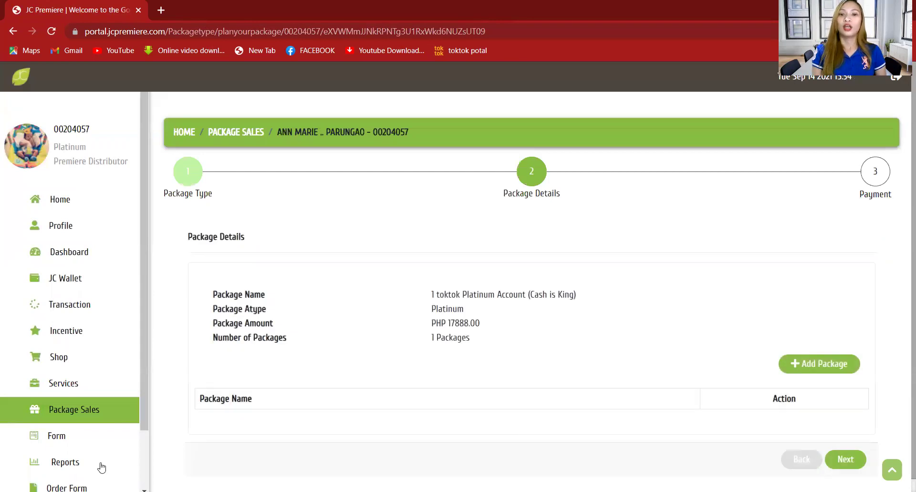
# - Add the PH TOKTOK ONLINE FRANCHISE PACKAGE (JC H&B) SEPT. 07-20, 2021 to the sale and proceed to payment
pyautogui.click(810, 363)
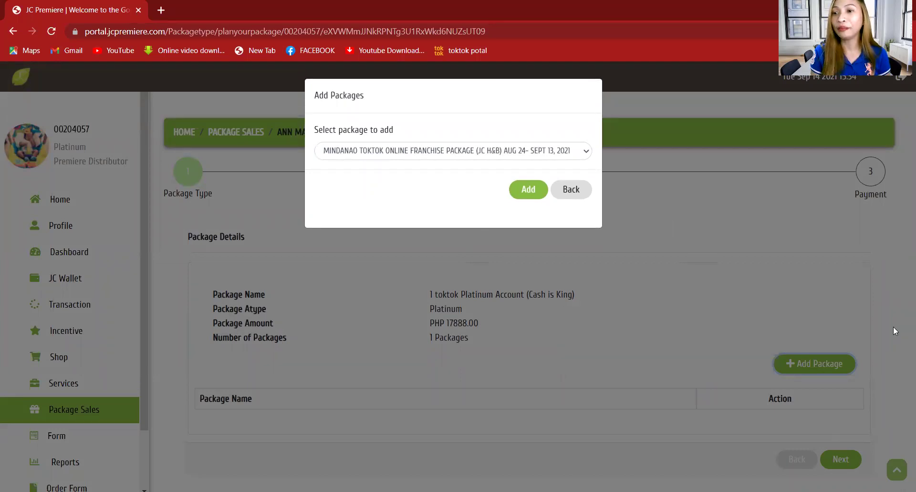
pyautogui.click(538, 153)
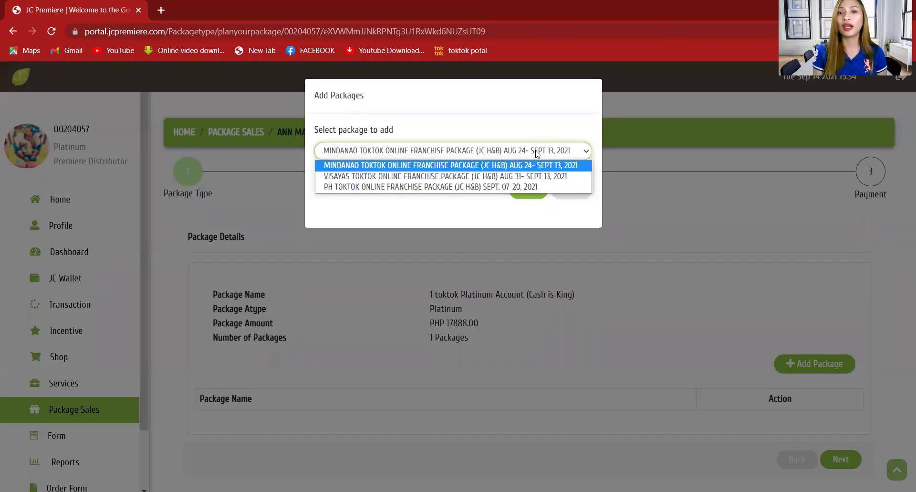
pyautogui.click(527, 188)
pyautogui.click(527, 193)
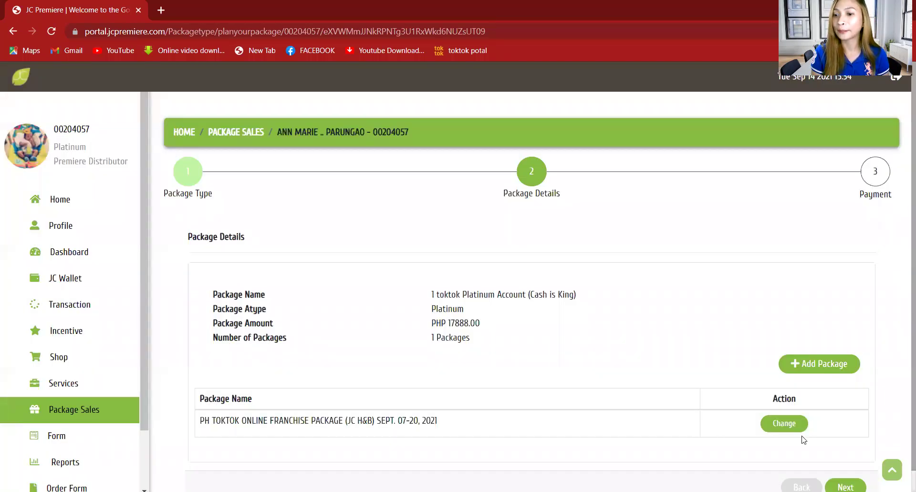
pyautogui.click(843, 485)
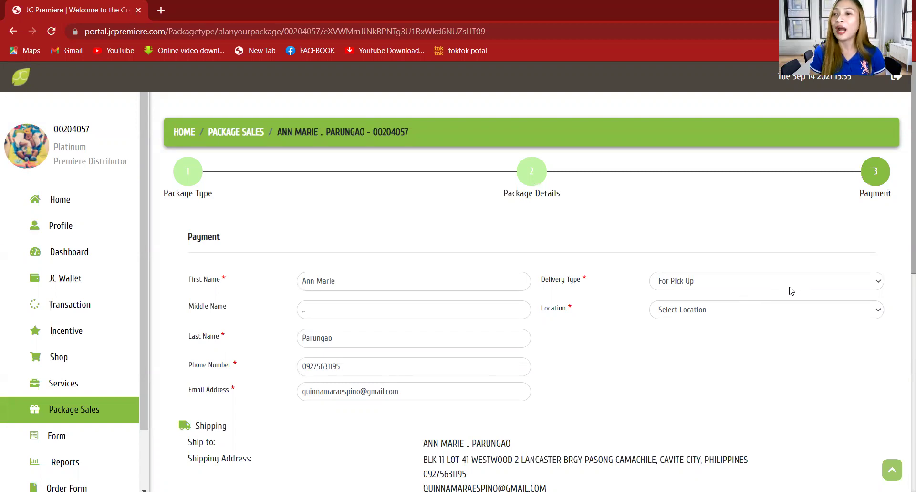
# - Set the pick-up location for the package order to Greenhills Head Quarters
pyautogui.click(820, 318)
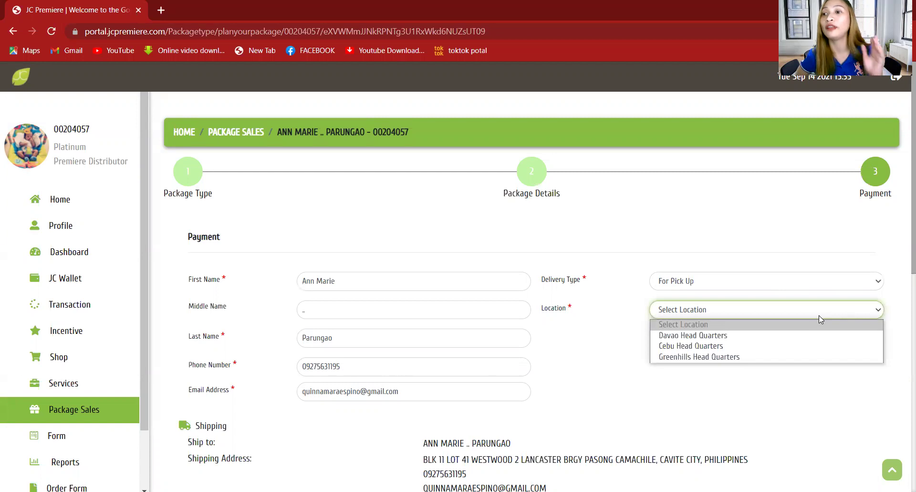
pyautogui.click(892, 344)
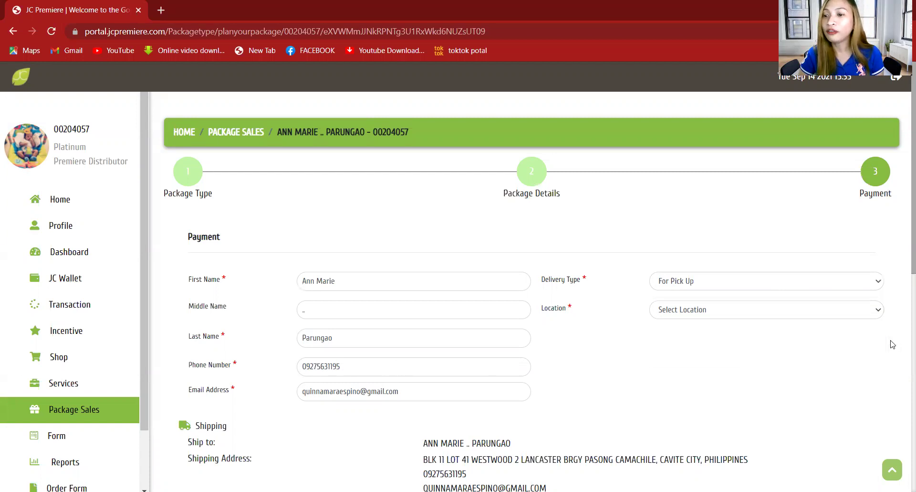
pyautogui.click(852, 308)
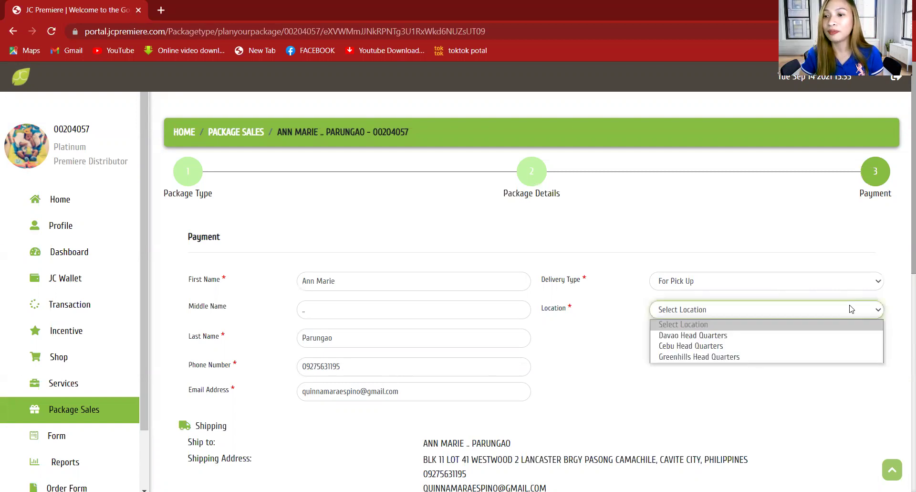
pyautogui.click(855, 309)
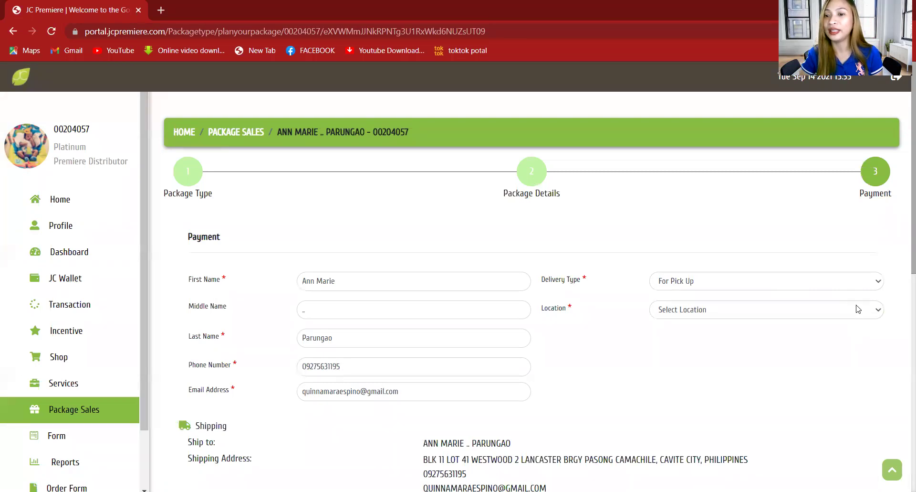
pyautogui.click(858, 309)
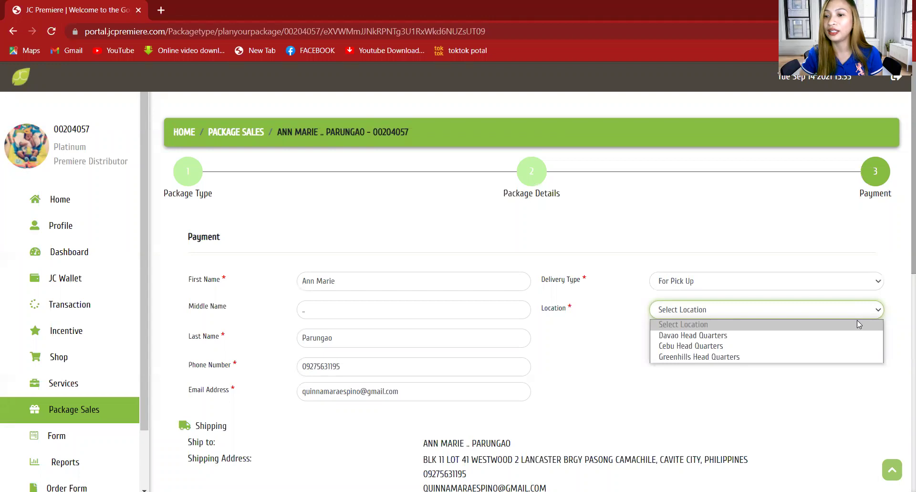
pyautogui.click(857, 322)
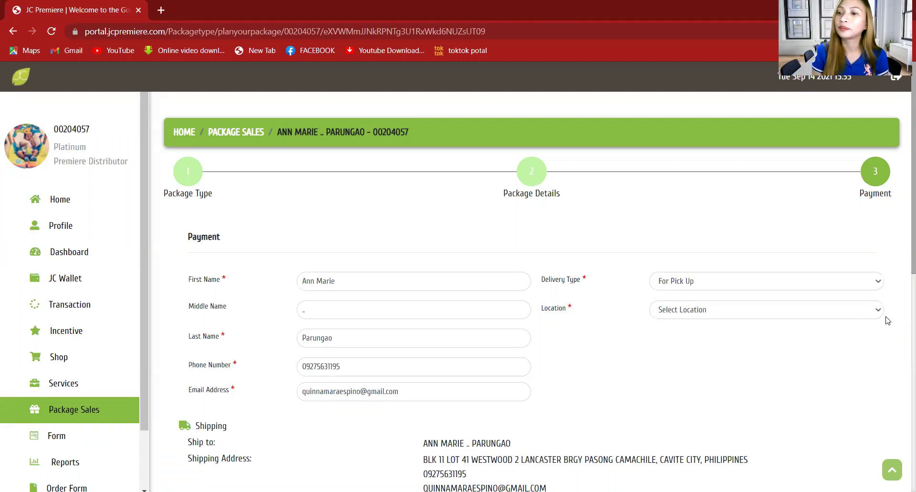
pyautogui.click(875, 310)
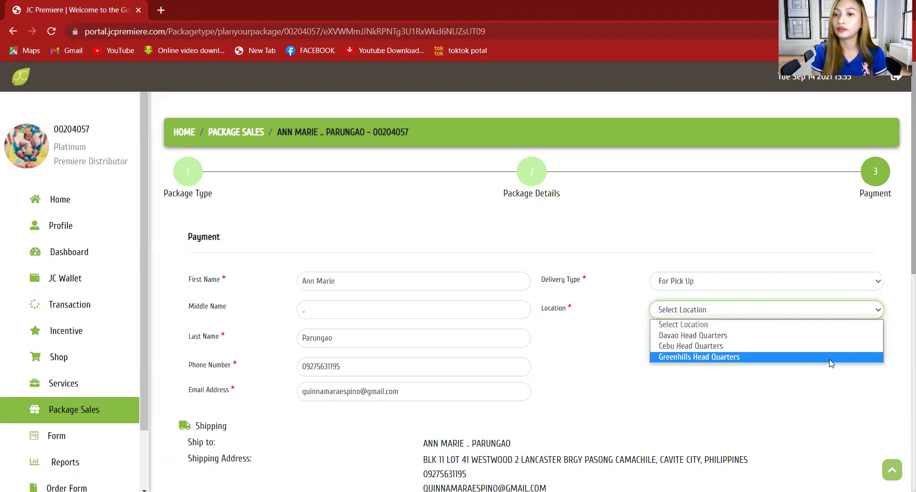
pyautogui.click(830, 362)
# - Choose Paypanda as the payment option, proceed with the package sale and confirm the transaction
pyautogui.scroll(-3, 902, 311)
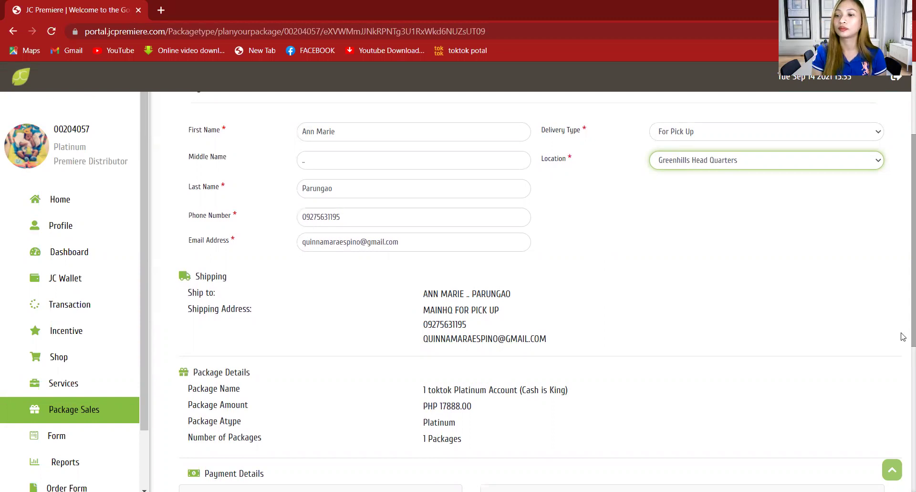
pyautogui.scroll(-6, 904, 337)
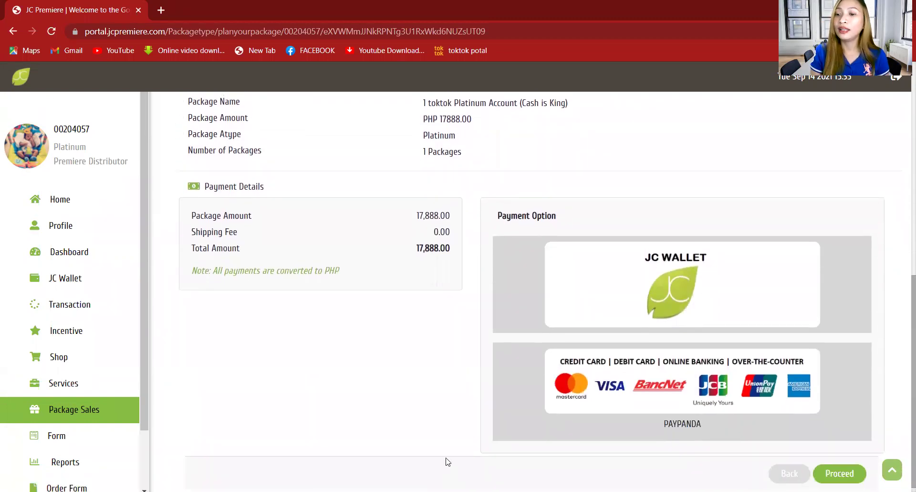
pyautogui.click(543, 419)
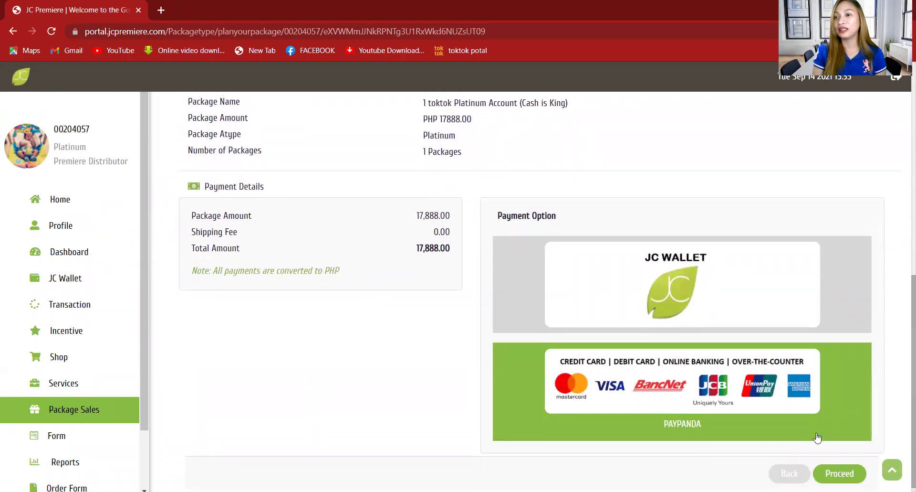
pyautogui.click(838, 472)
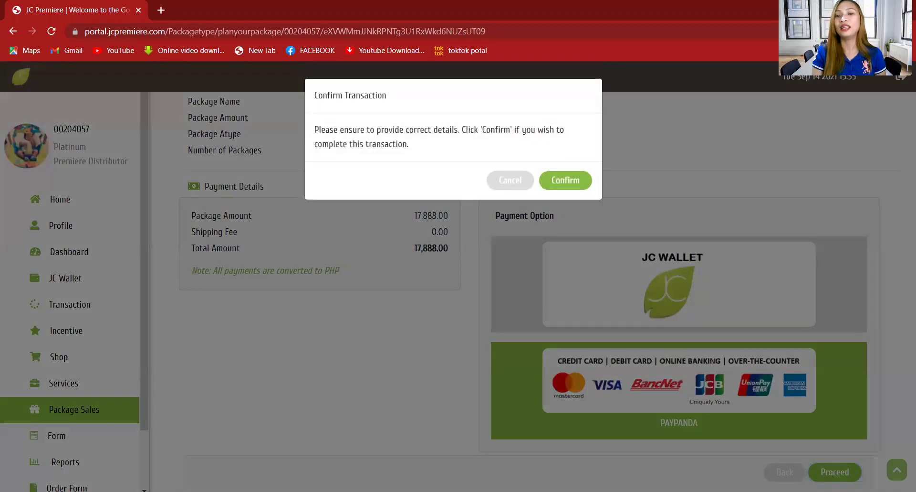
pyautogui.click(571, 187)
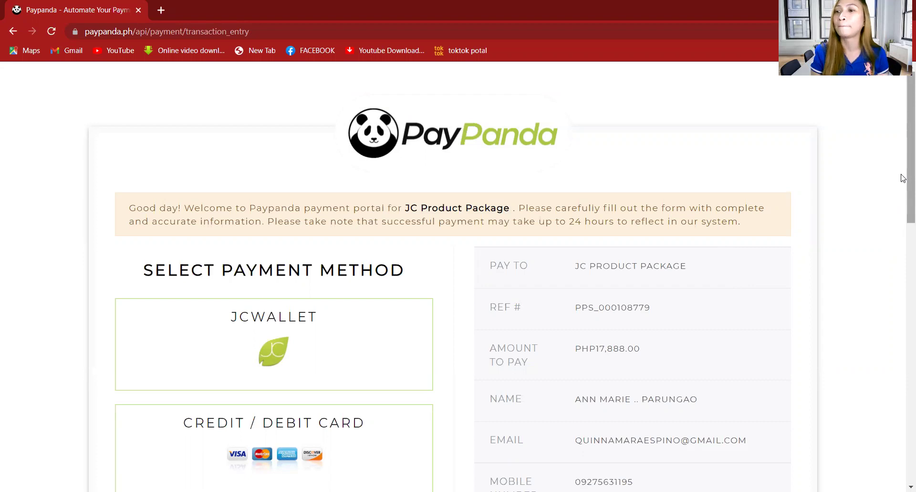
# - Review the Paypanda payment methods and send the friend/family payment link to the prefilled e-mail address
pyautogui.scroll(-5, 903, 234)
pyautogui.scroll(-3, 903, 234)
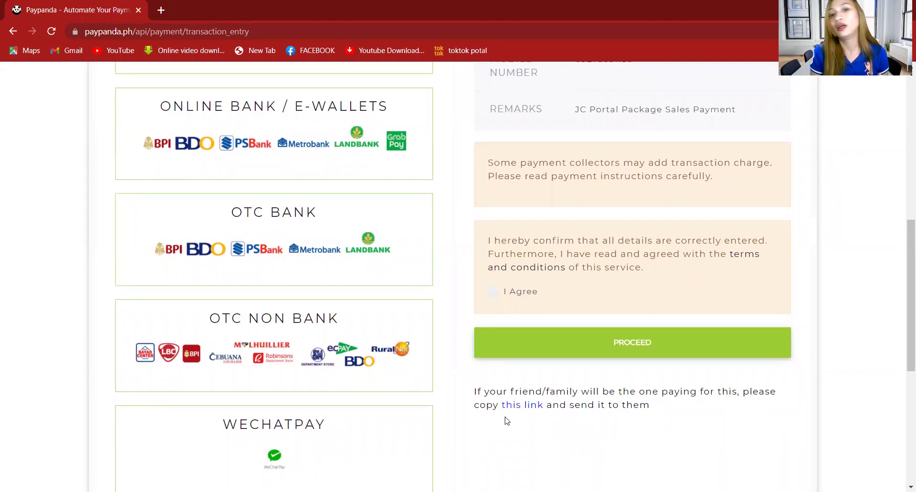
pyautogui.click(527, 405)
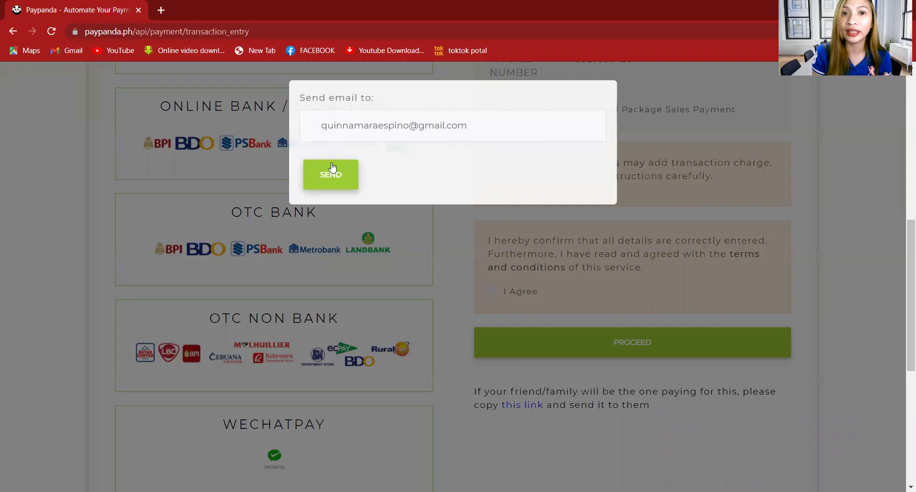
pyautogui.click(499, 130)
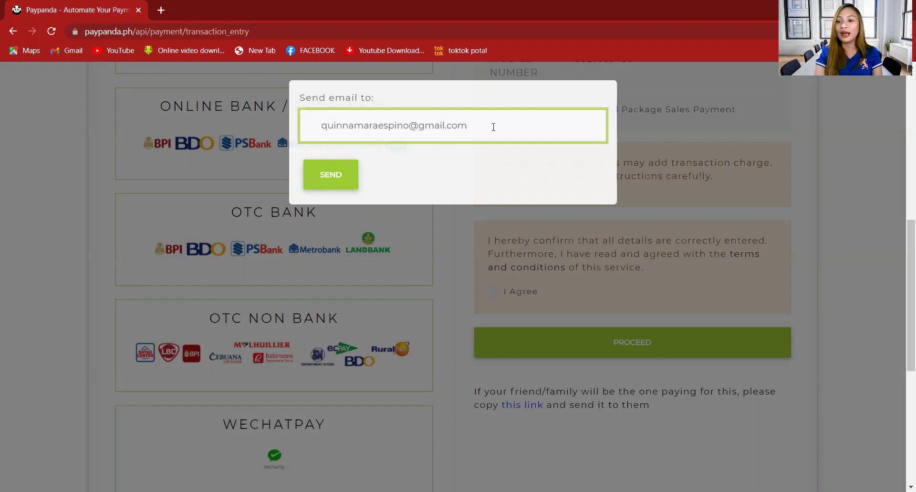
pyautogui.click(311, 173)
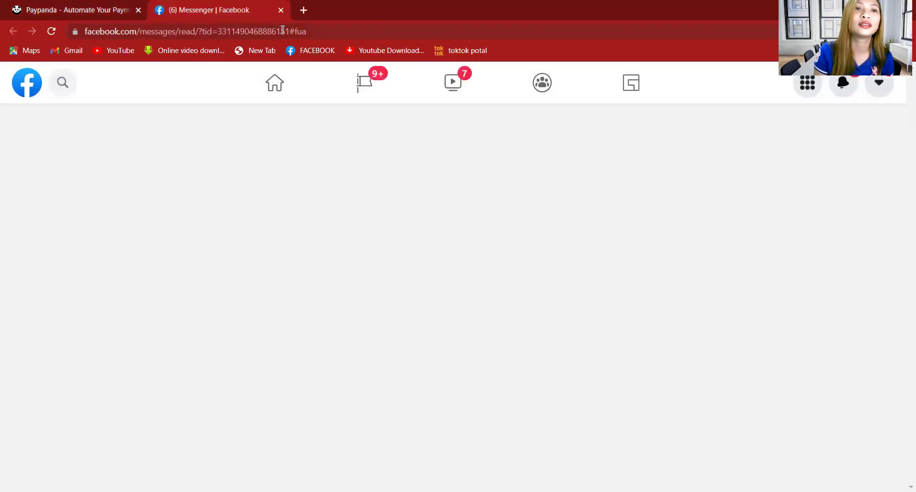
# - Reload the Facebook Messenger page, return to the Paypanda page and close the Messenger tab
pyautogui.click(51, 31)
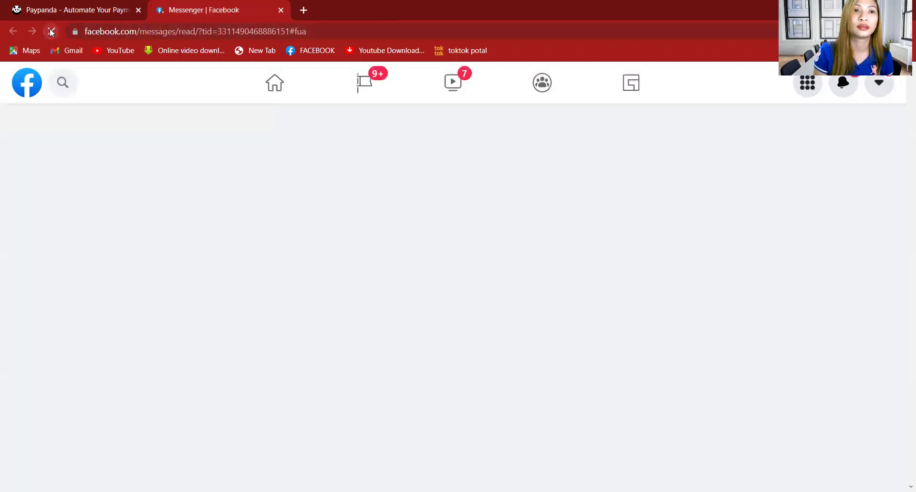
pyautogui.click(72, 8)
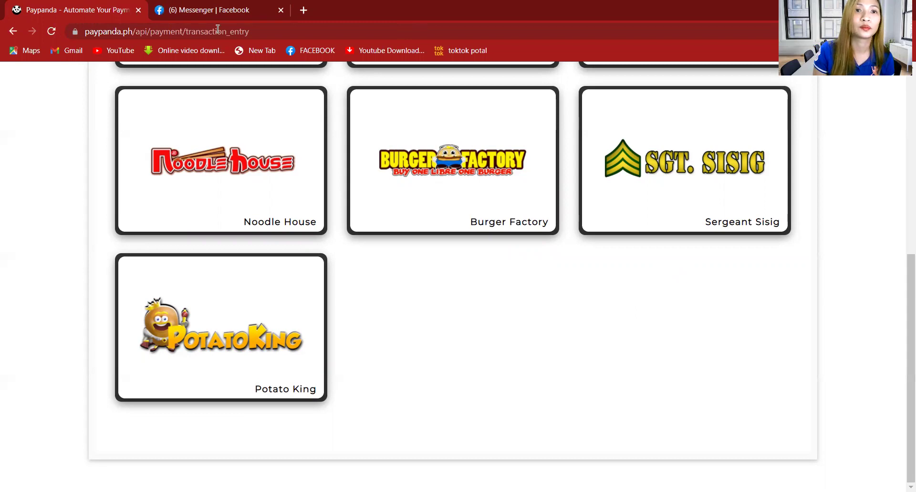
pyautogui.click(281, 10)
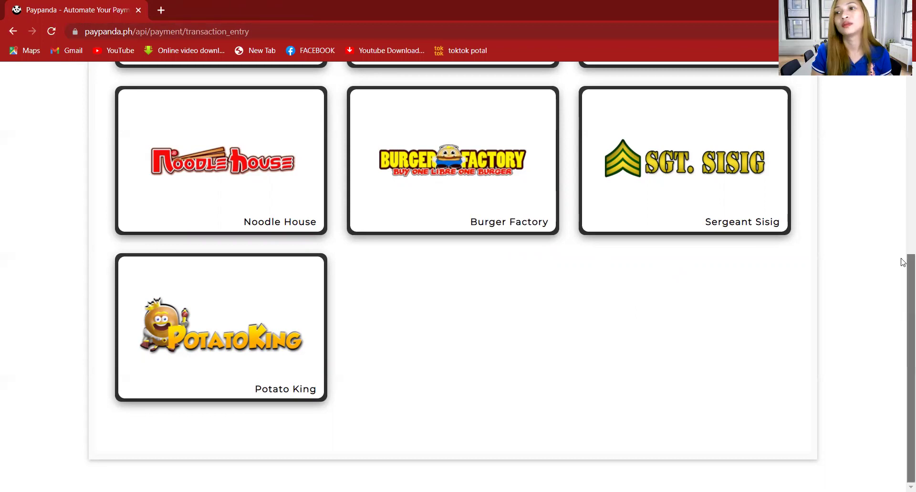
pyautogui.moveTo(909, 291); pyautogui.dragTo(903, 118)
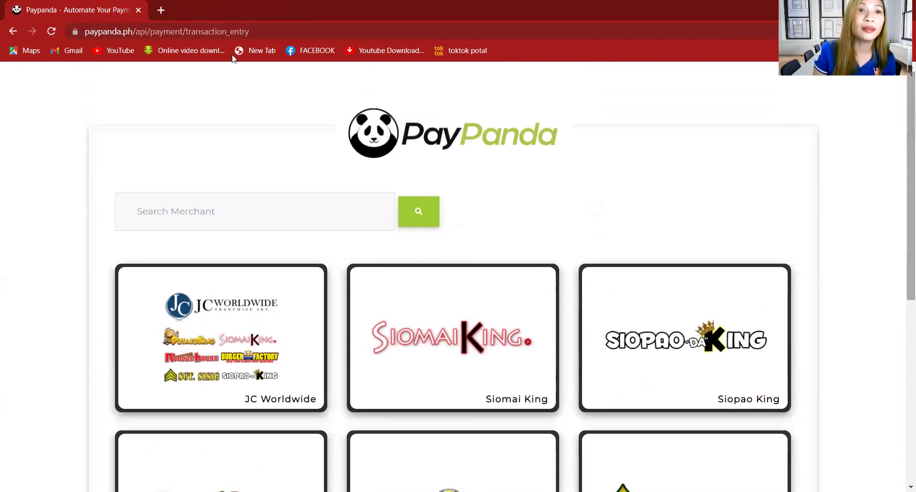
pyautogui.click(248, 33)
pyautogui.write('jc')
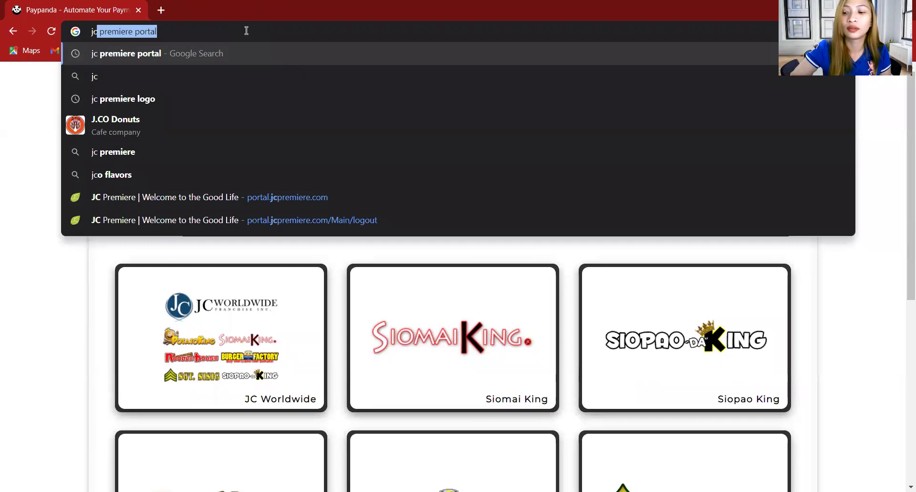
pyautogui.write('\\')
pyautogui.press('Return')
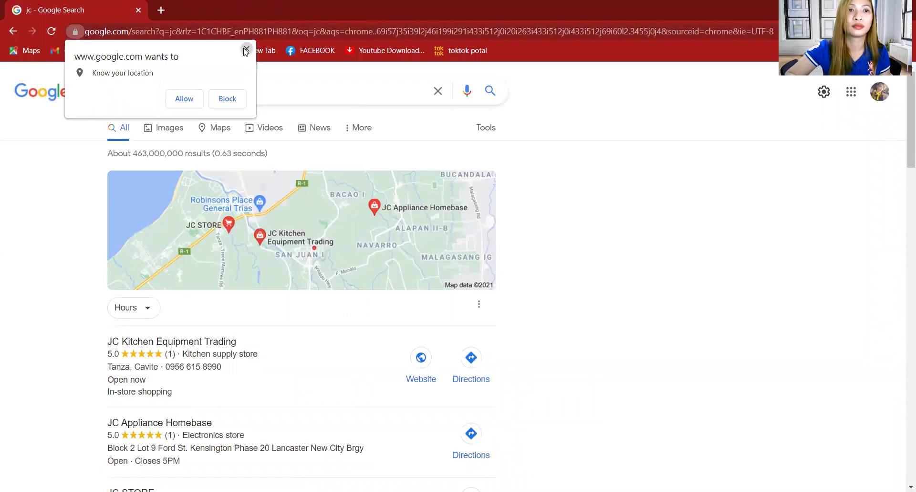
pyautogui.click(247, 48)
# - Search Google for "jc premiere portal" and open the JC Portal site from the results
pyautogui.click(276, 32)
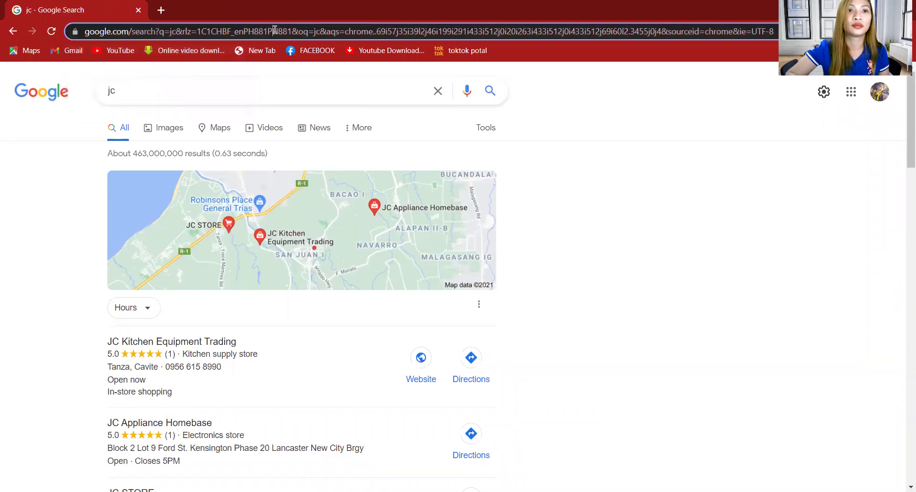
pyautogui.press('BackSpace')
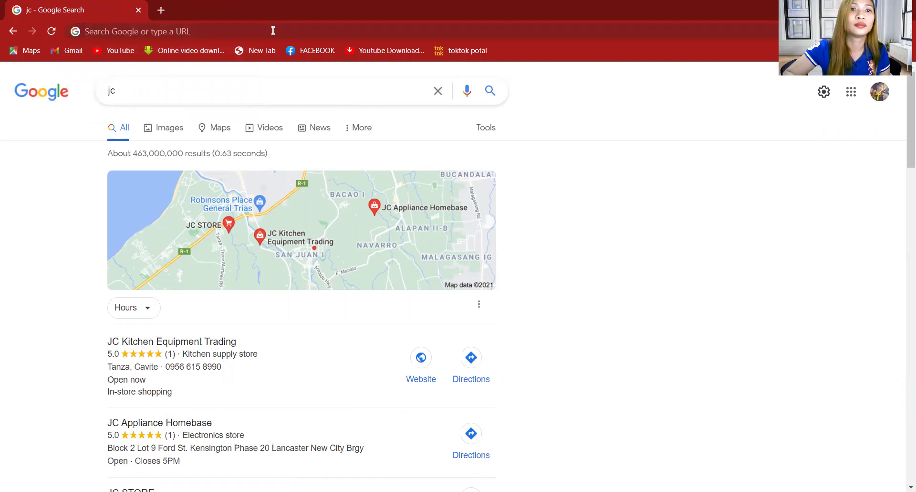
pyautogui.write('jc')
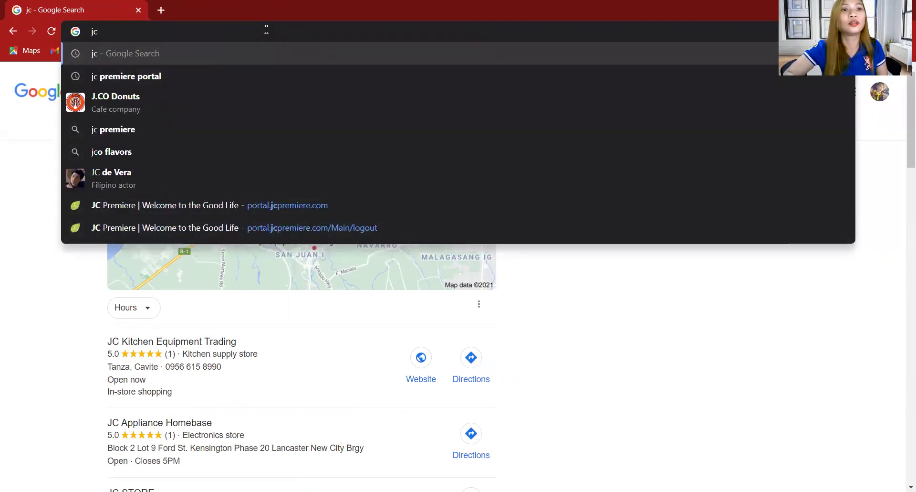
pyautogui.click(240, 76)
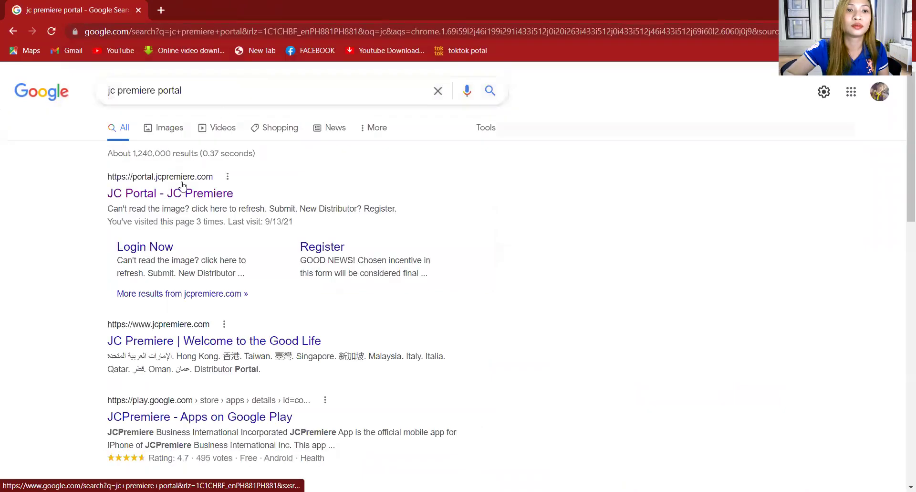
pyautogui.click(176, 195)
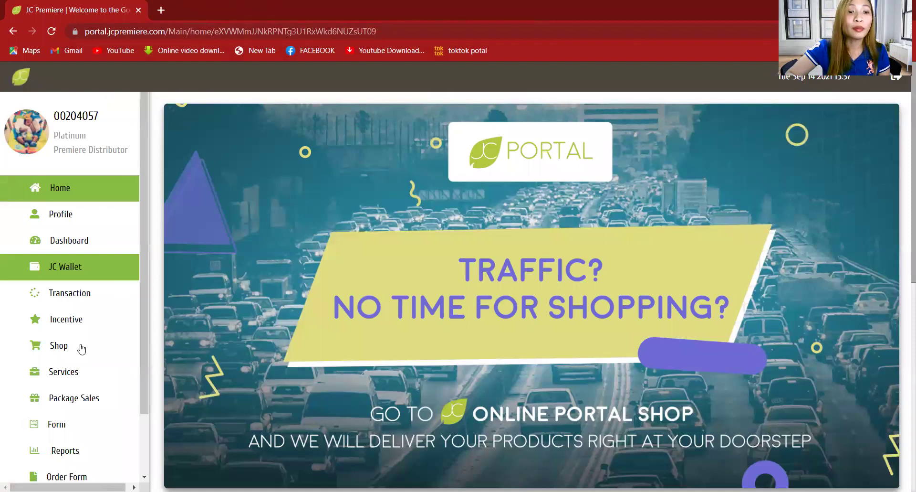
# - Look through the downloadable forms and price lists under Form, and open the main account's Reports page
pyautogui.click(106, 425)
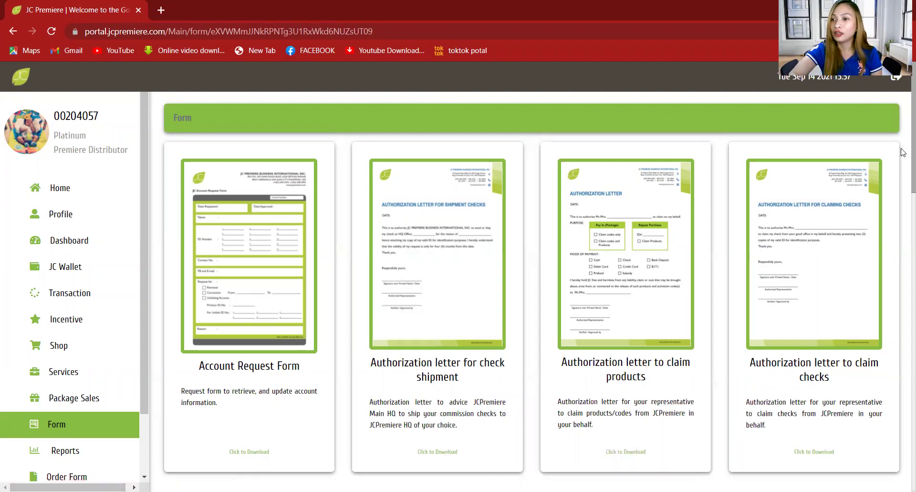
pyautogui.scroll(-15, 904, 178)
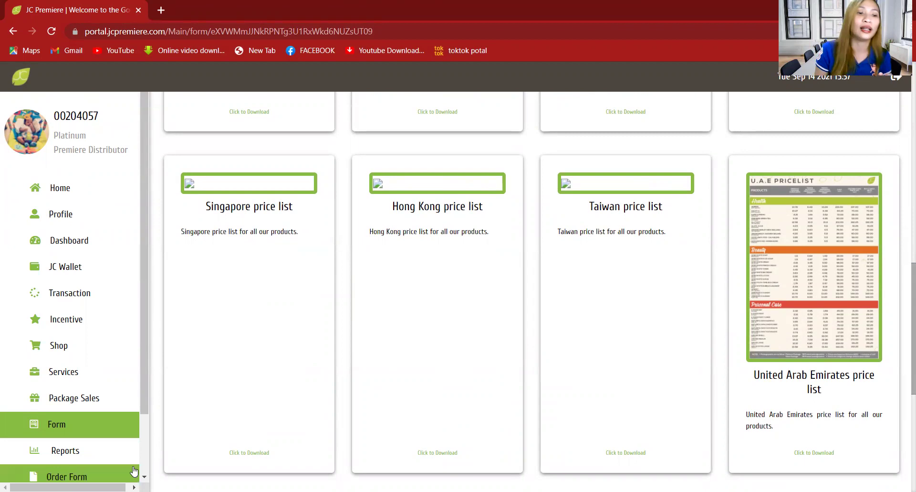
pyautogui.scroll(-1, 143, 400)
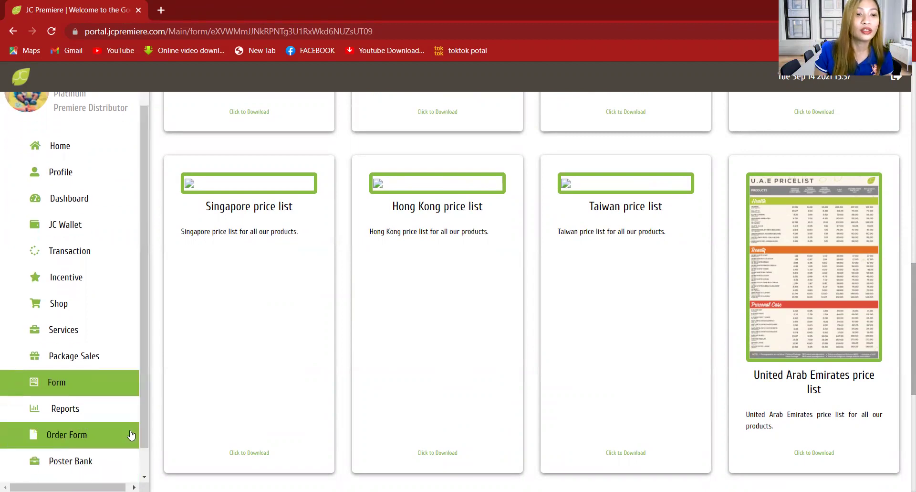
pyautogui.click(103, 409)
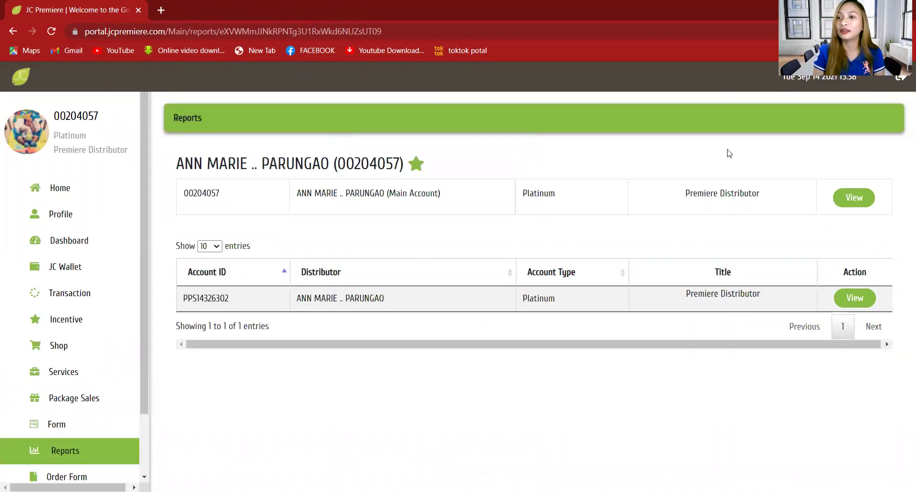
pyautogui.click(860, 198)
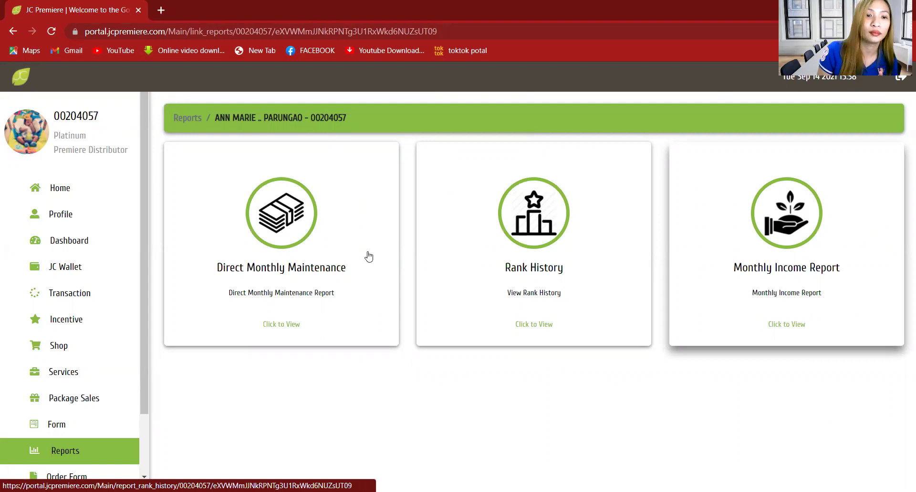
# - View the Marketing Tools 2020 shared folder in Google Drive, close it and return to the portal's Reports page
pyautogui.scroll(-1, 138, 396)
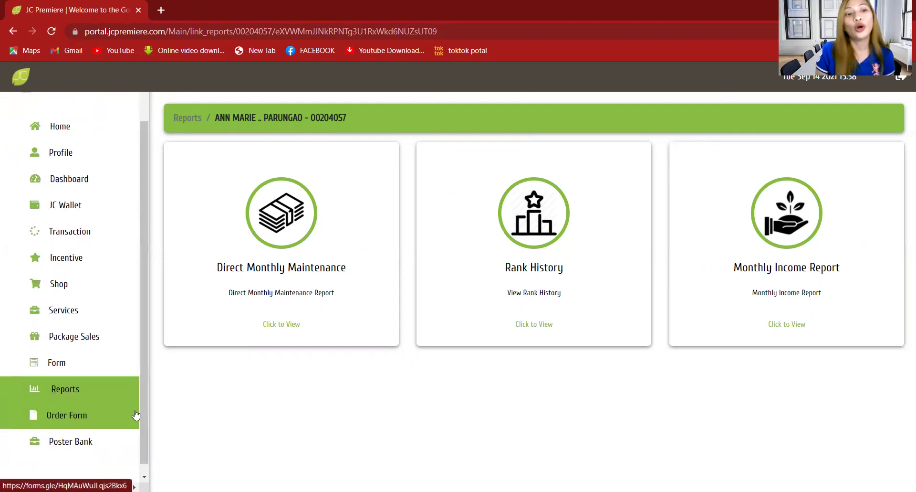
pyautogui.click(136, 414)
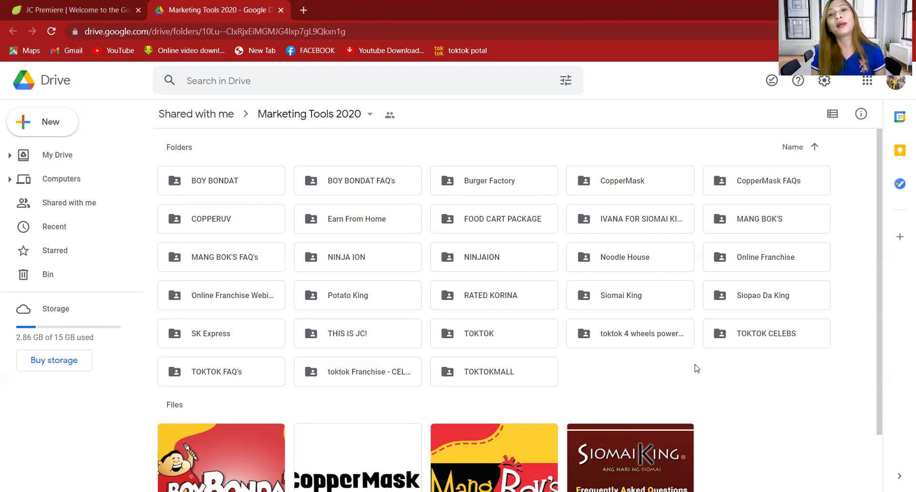
pyautogui.click(582, 434)
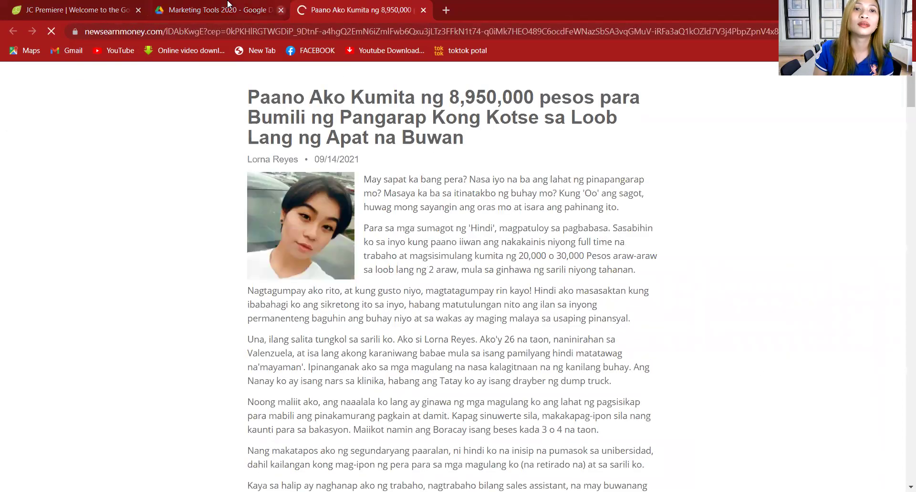
pyautogui.middleClick(227, 4)
pyautogui.click(103, 7)
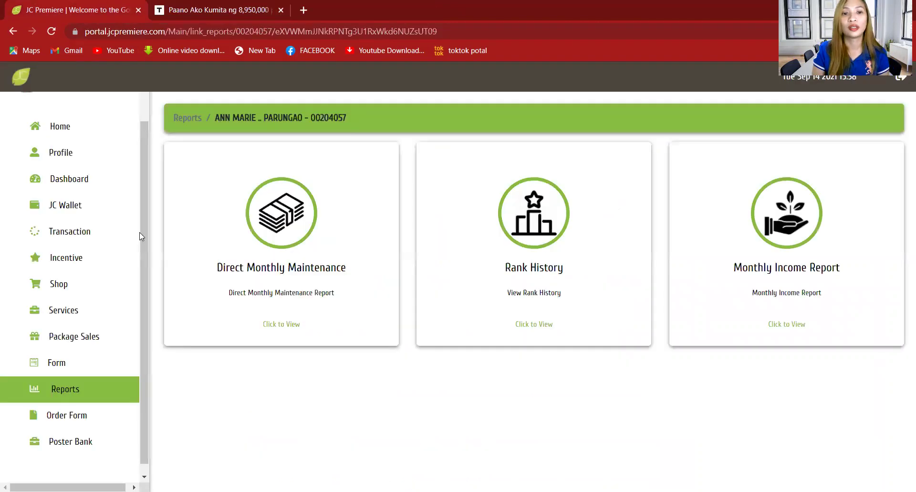